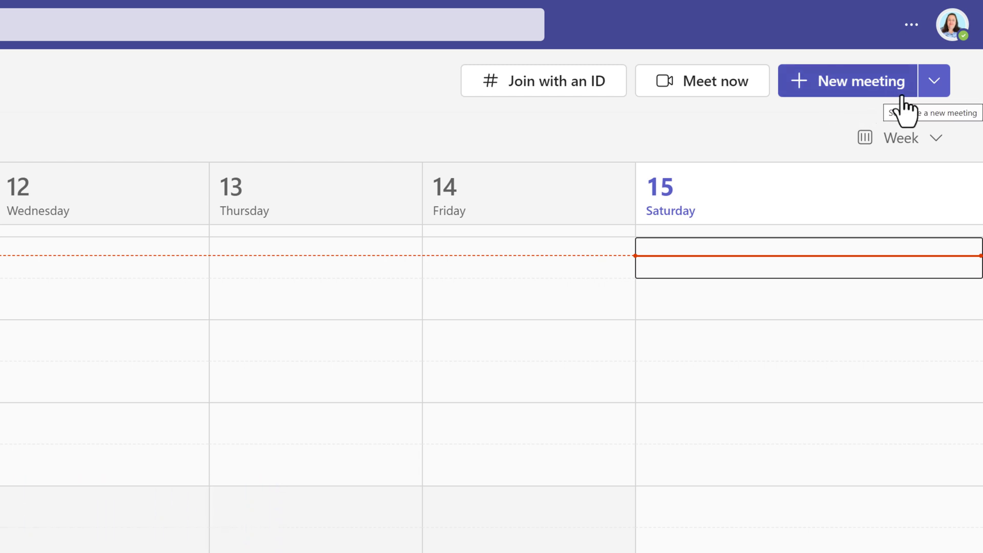
Step: Start a new webinar from the Calendar's New meeting dropdown
click(938, 84)
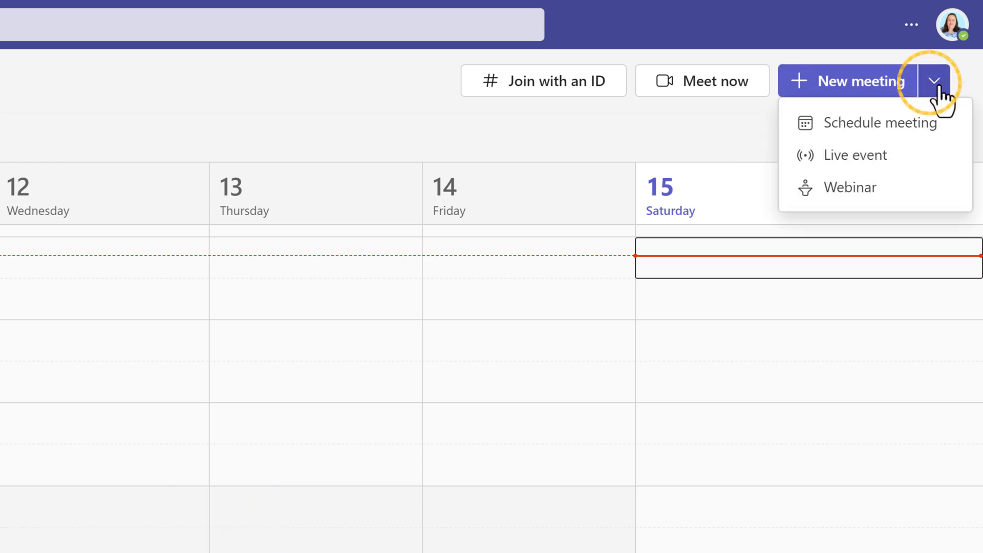
click(885, 188)
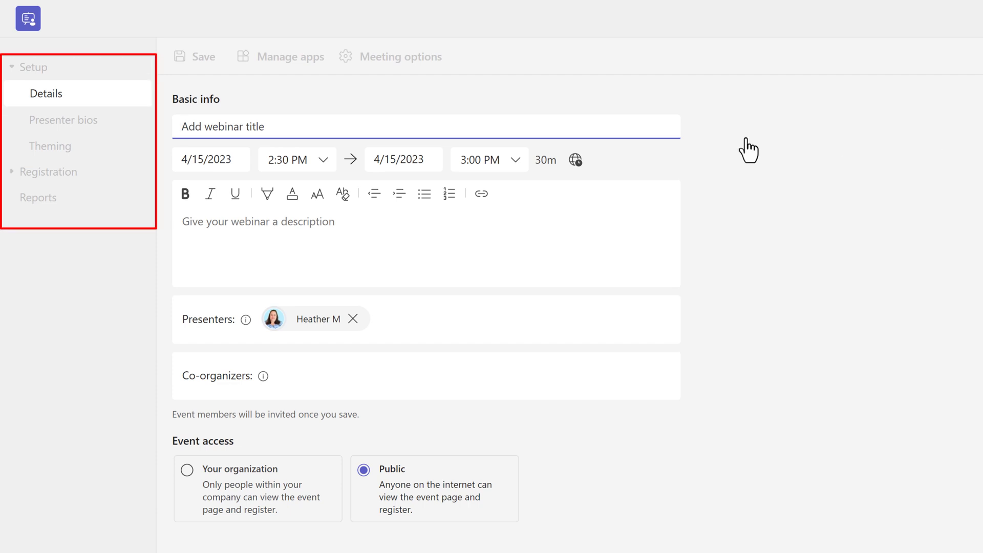
Step: Title the webinar 'Power Apps For Beginners' and move its start date to April 18, 2023
text(Power Apps For )
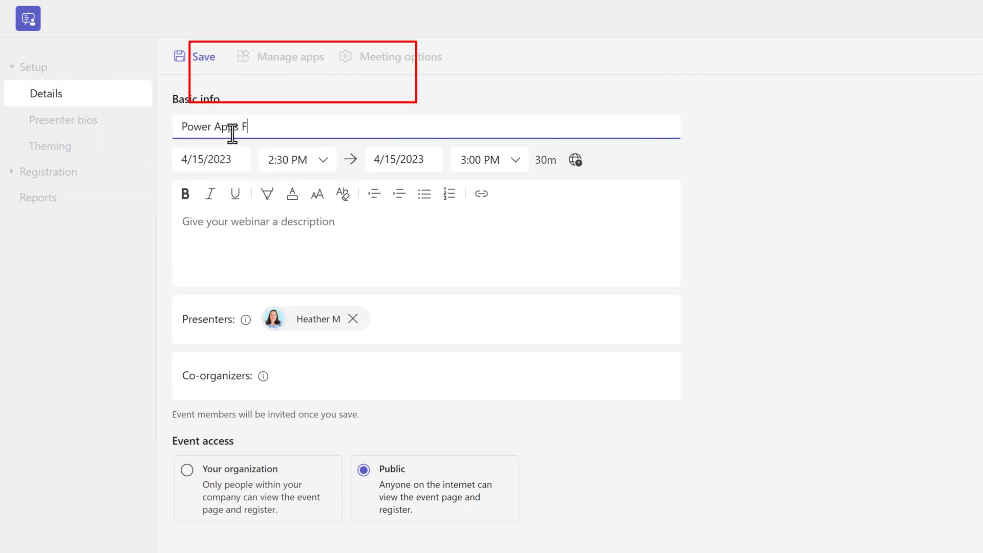
text(Beginners)
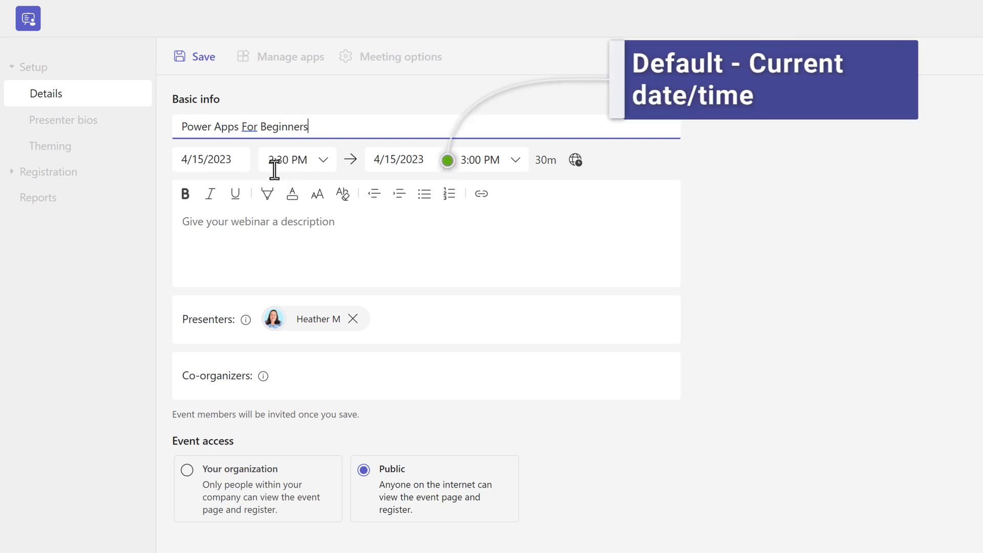
click(237, 165)
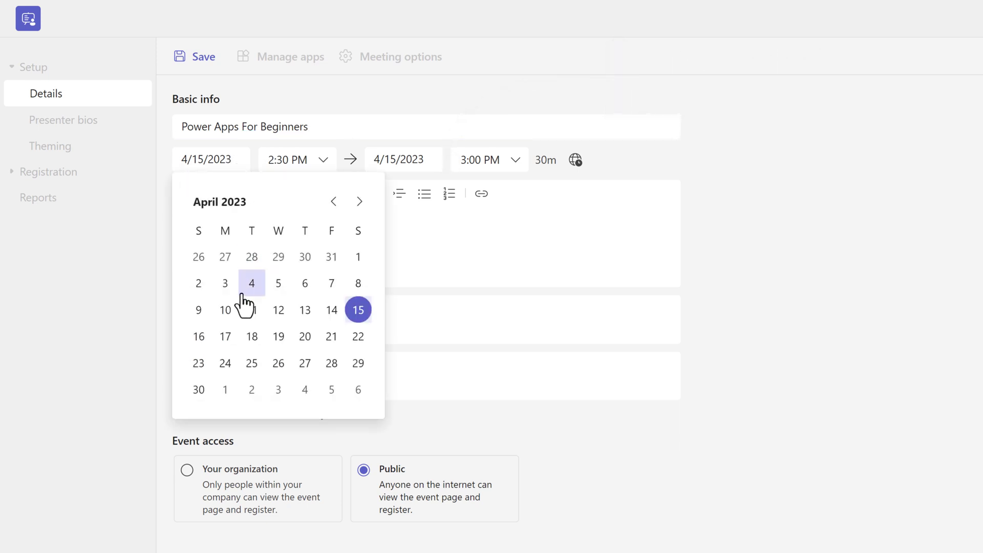
click(252, 341)
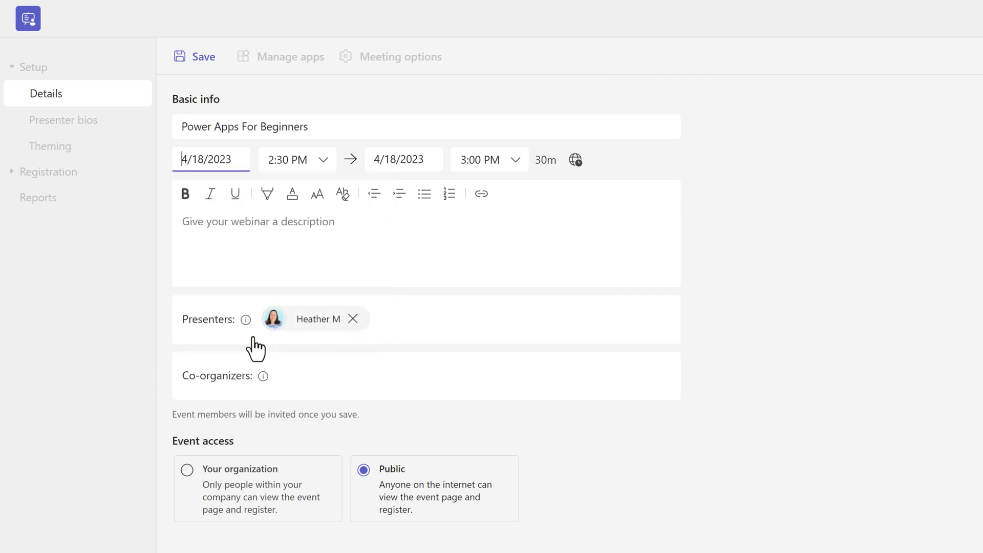
Step: Describe the webinar as a Power Apps overview for absolute beginners and add a second presenter
click(269, 237)
text(An overview of how to use Power Apps for the absolute begi)
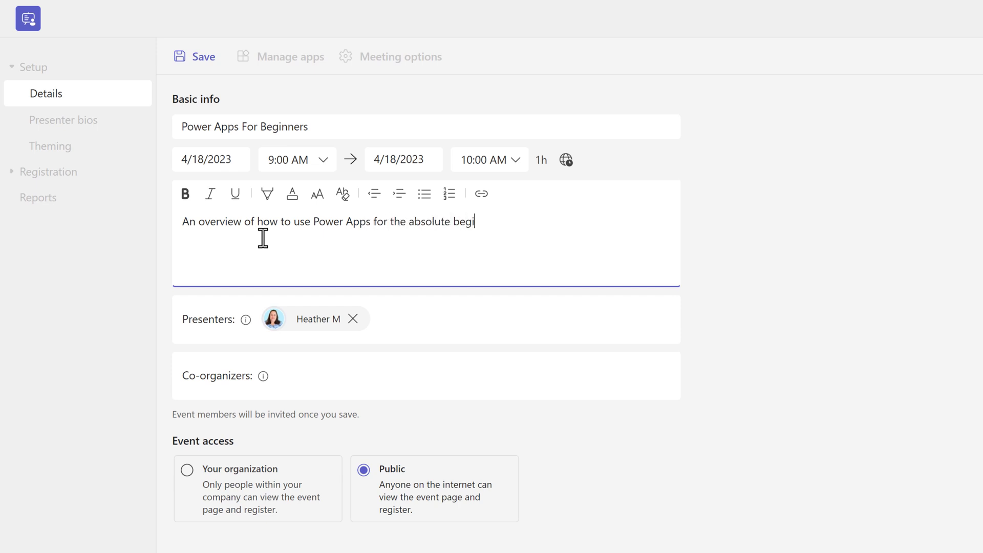
text(nner , taught by a pseudo beginner.)
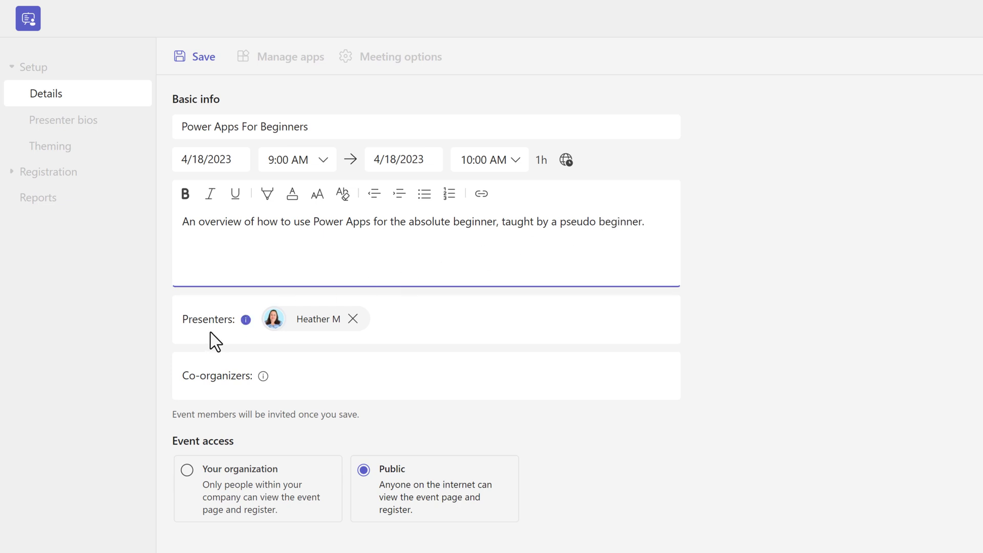
click(400, 322)
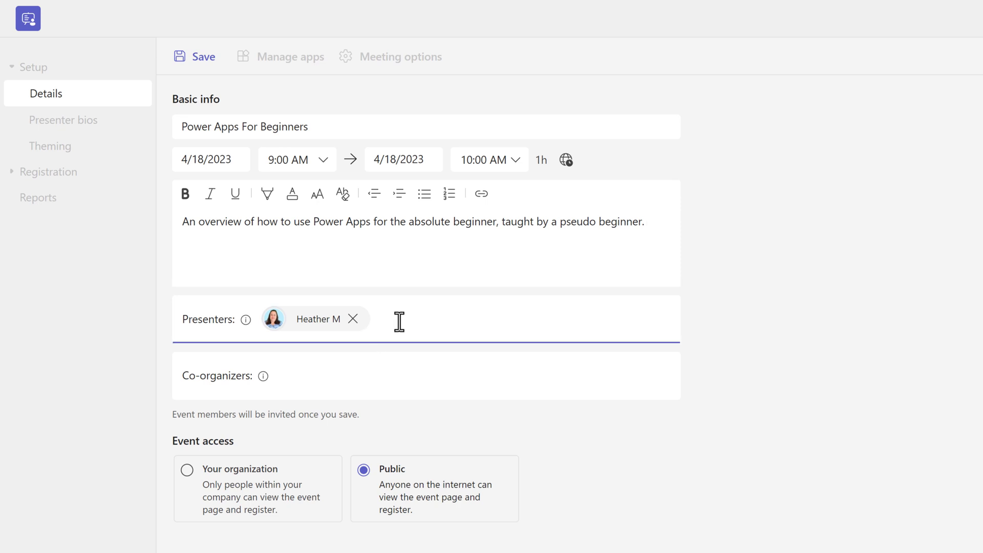
text(ade)
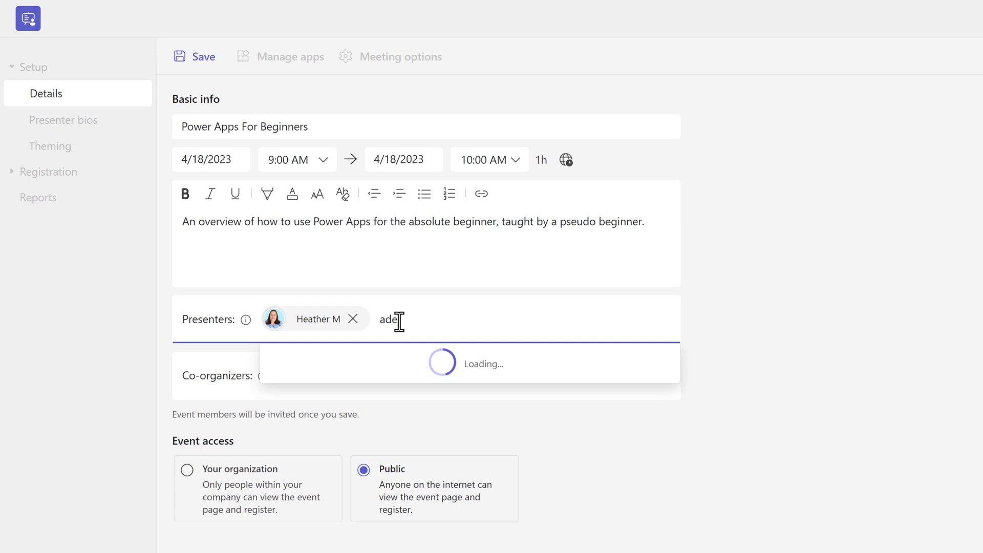
text(l)
click(357, 369)
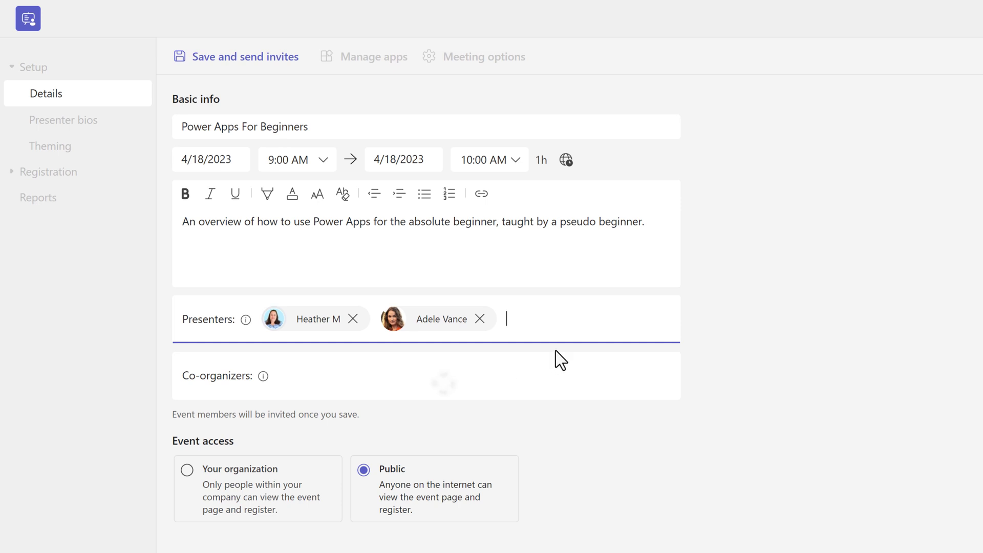
Step: Add a co-organizer from the suggestions and set event access to Your organization
click(316, 383)
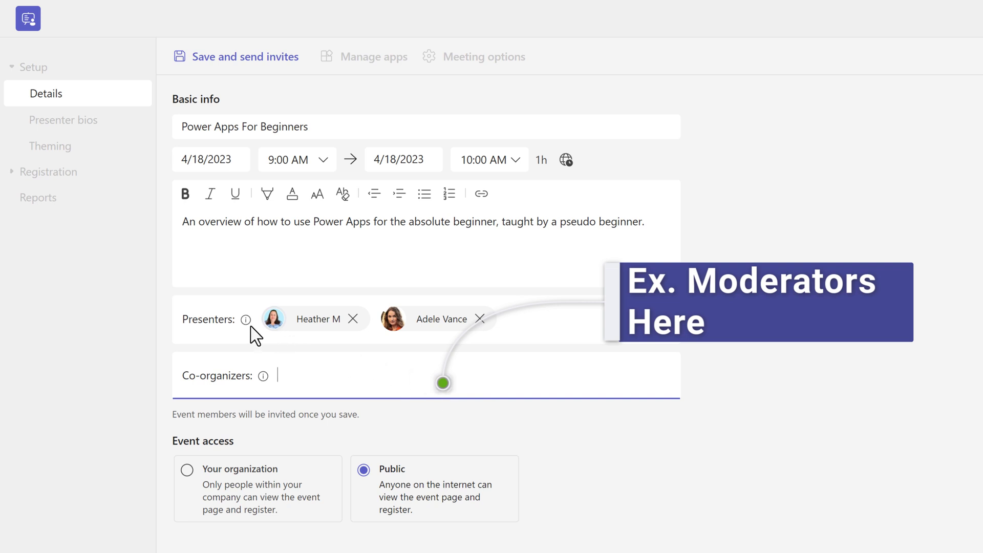
mouse_move(246, 321)
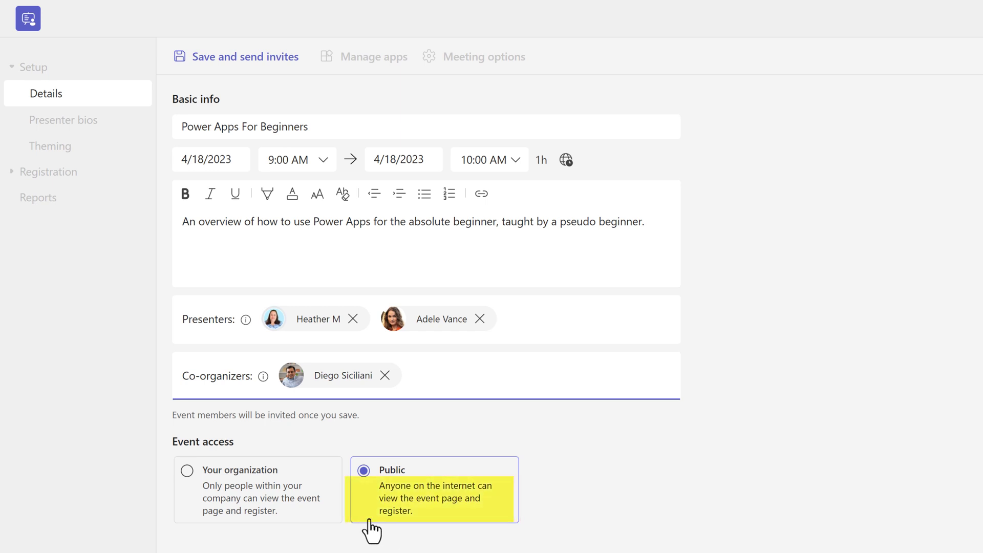
click(186, 477)
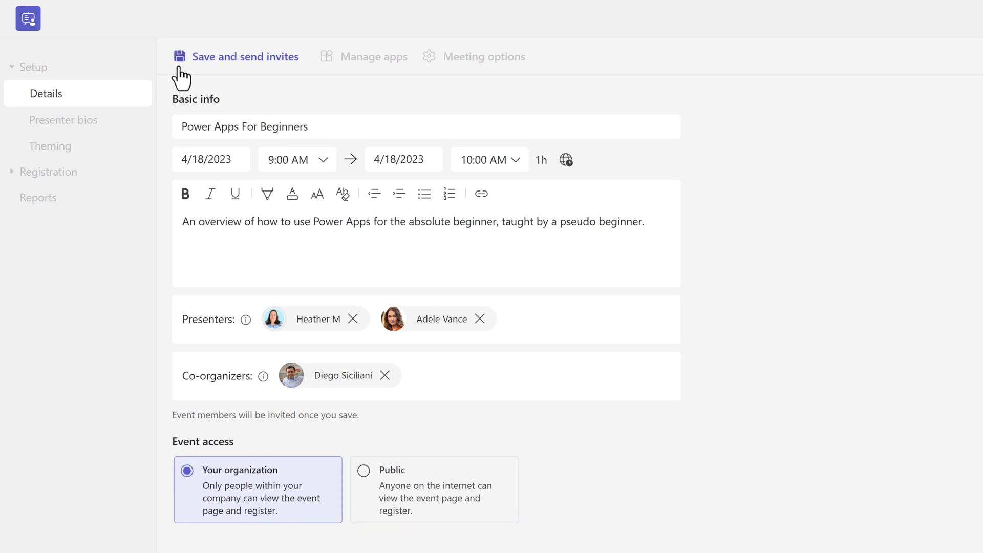
Step: Save the webinar and send out the invitations
click(229, 60)
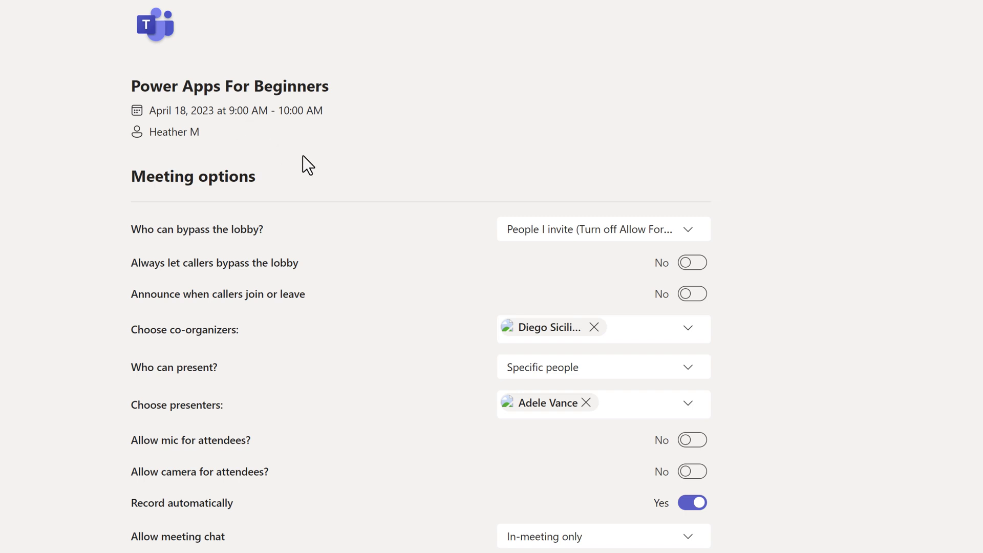
Step: Open the 'Who can bypass the lobby?' choices in the webinar's Meeting options
scroll(405, 209, down, 2)
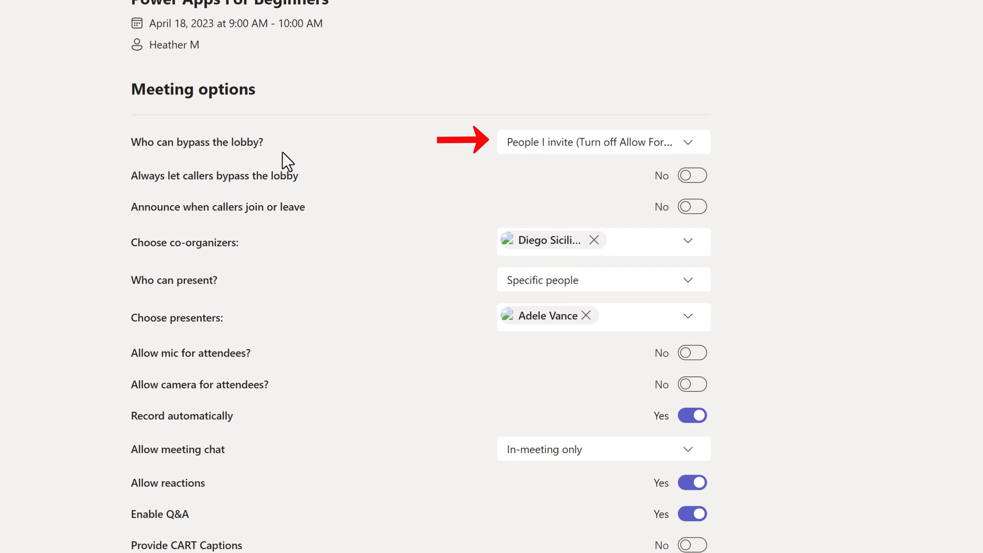
click(689, 148)
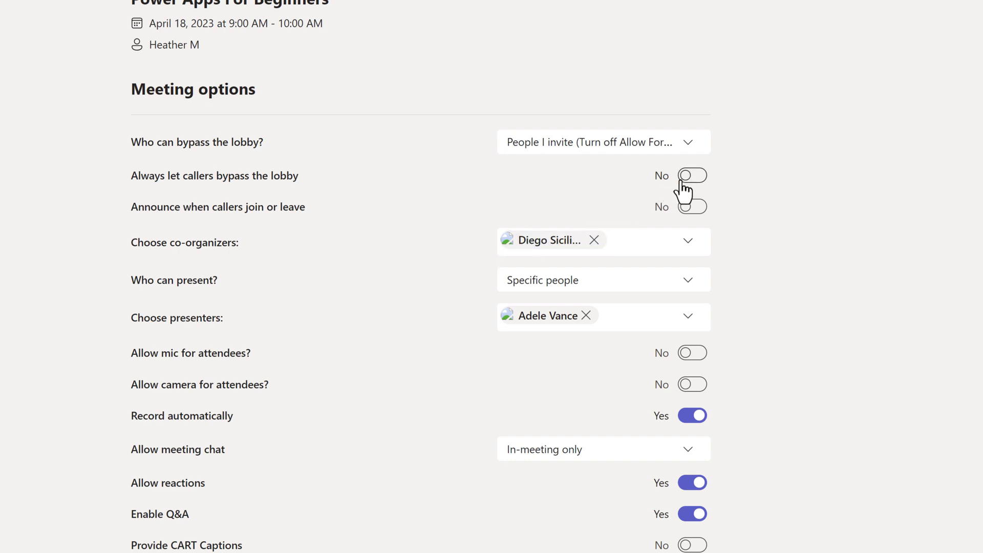
Step: Close the lobby bypass dropdown, leaving its setting unchanged
click(689, 148)
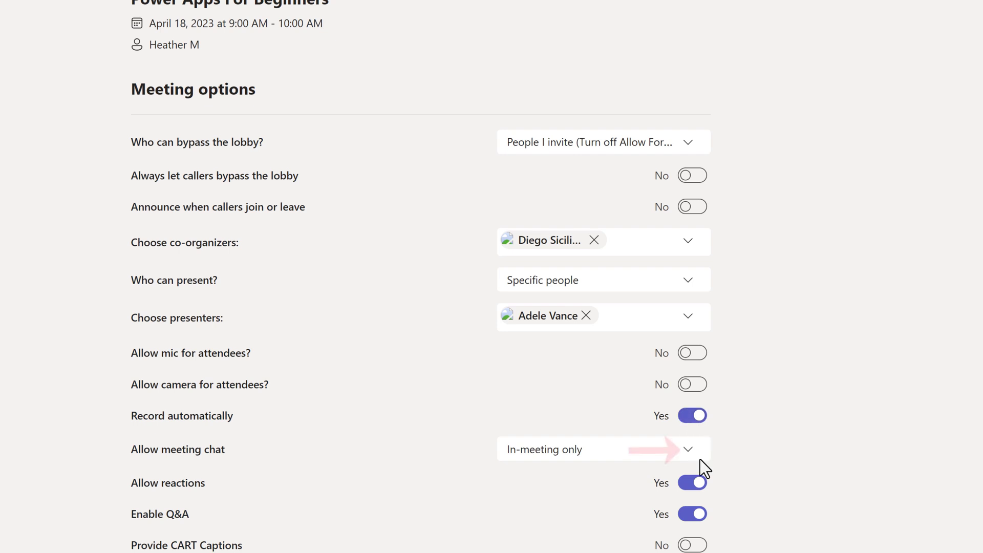
Step: Keep chat In-meeting only, allow attendee mics, and let organization members and guests bypass the lobby
click(688, 450)
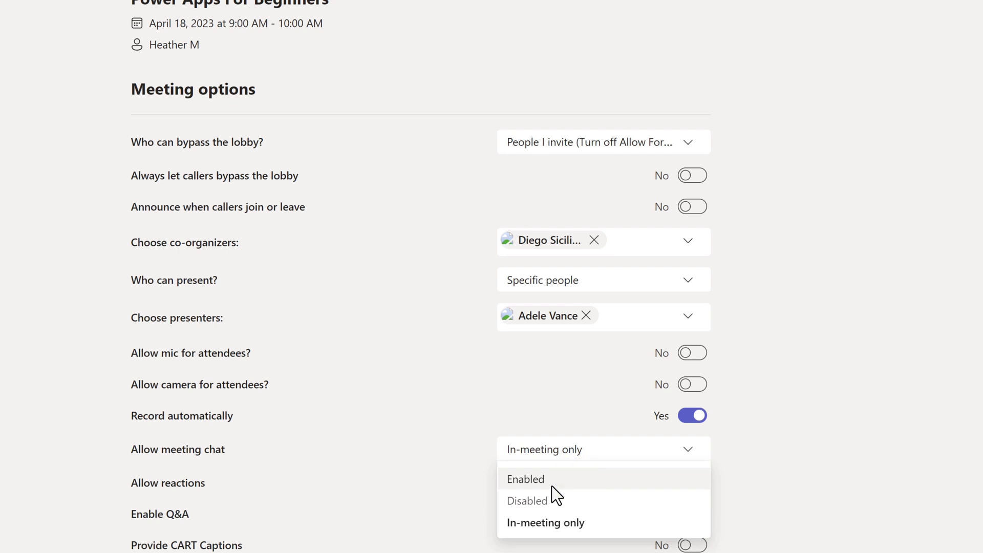
click(459, 510)
click(689, 355)
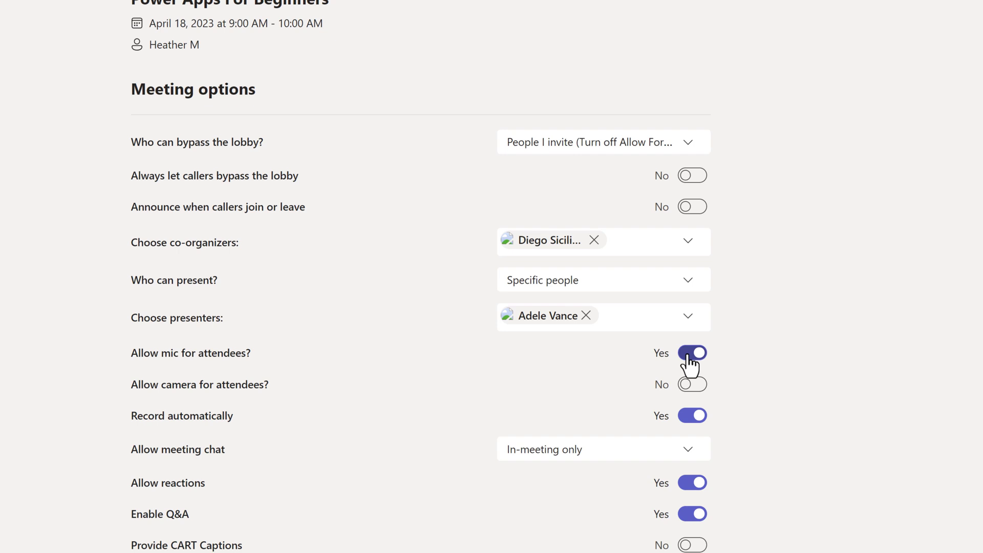
click(687, 149)
click(654, 232)
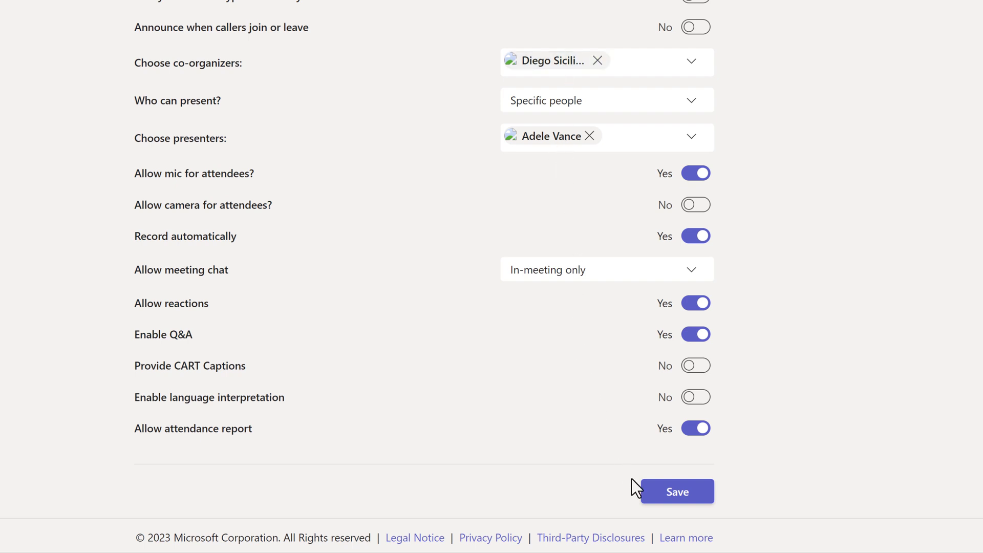
Step: Save the meeting options, then go to the webinar's Presenter bios page via Details
click(674, 497)
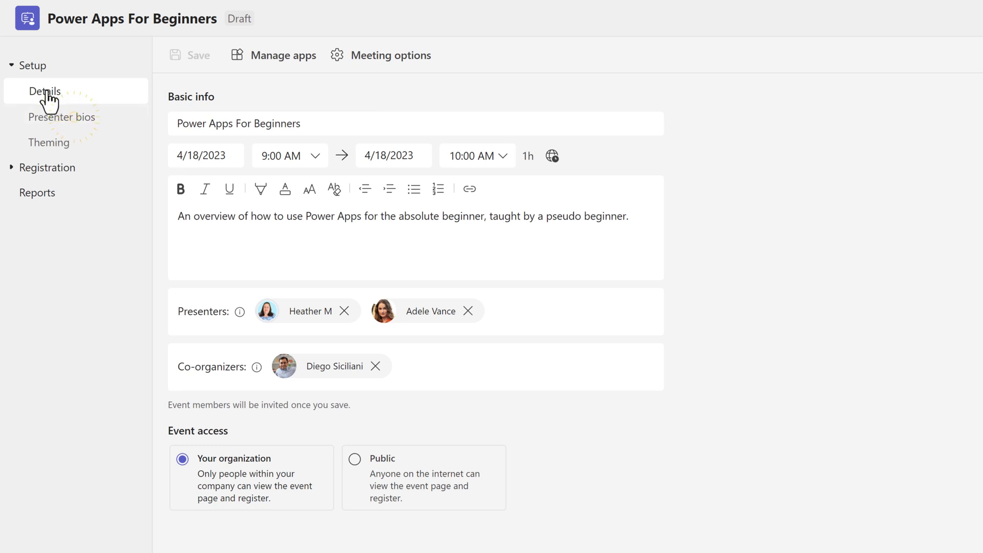
click(78, 94)
click(76, 120)
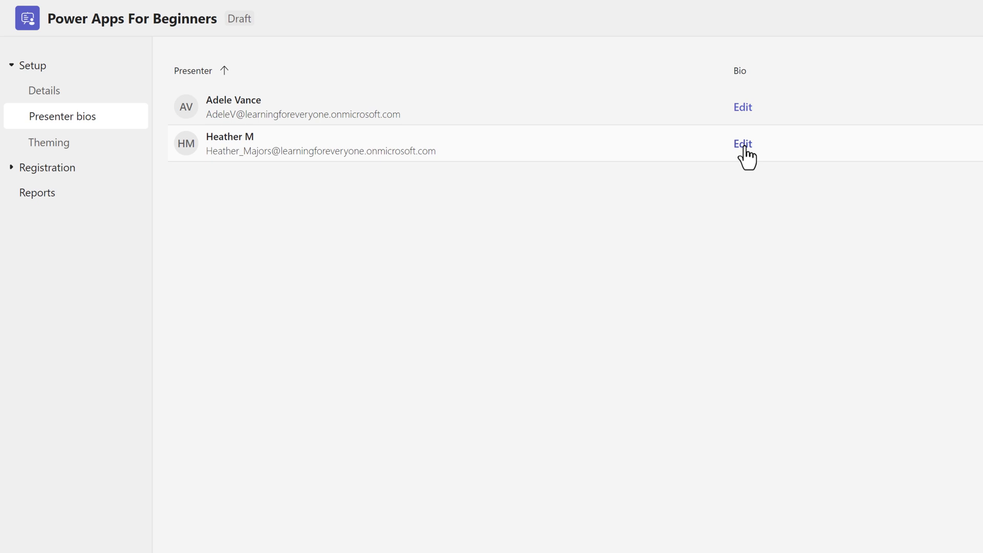
Step: Give the organizer's bio job title 'Learning Consultant' and an instructor who loves helping people learn
click(744, 149)
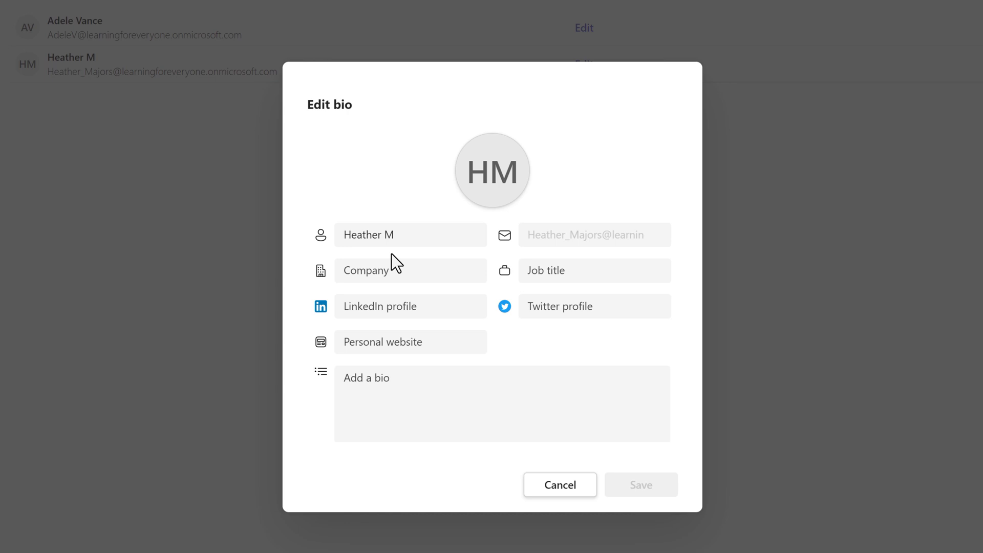
click(566, 276)
text(Lear)
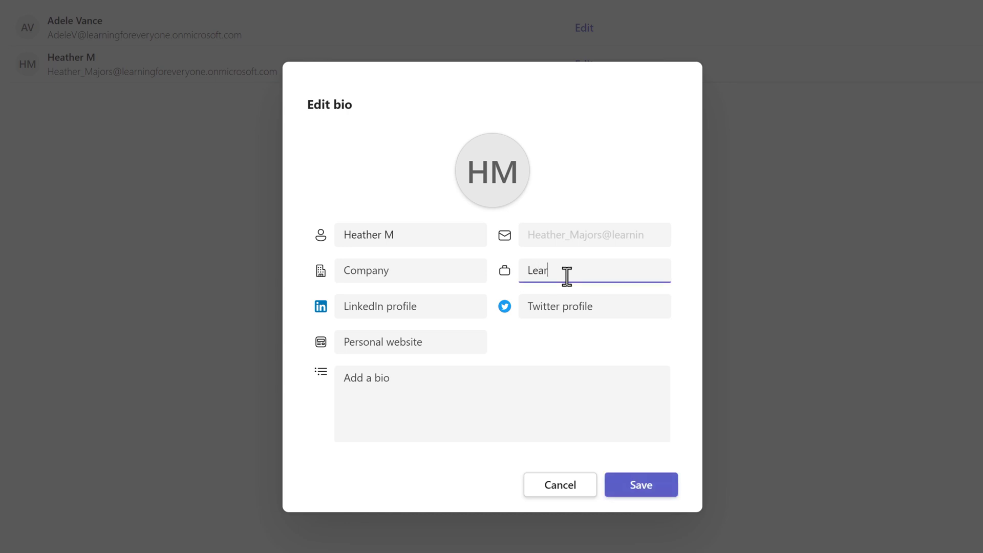
text(ning Consultant)
click(441, 343)
click(406, 391)
text(An ins)
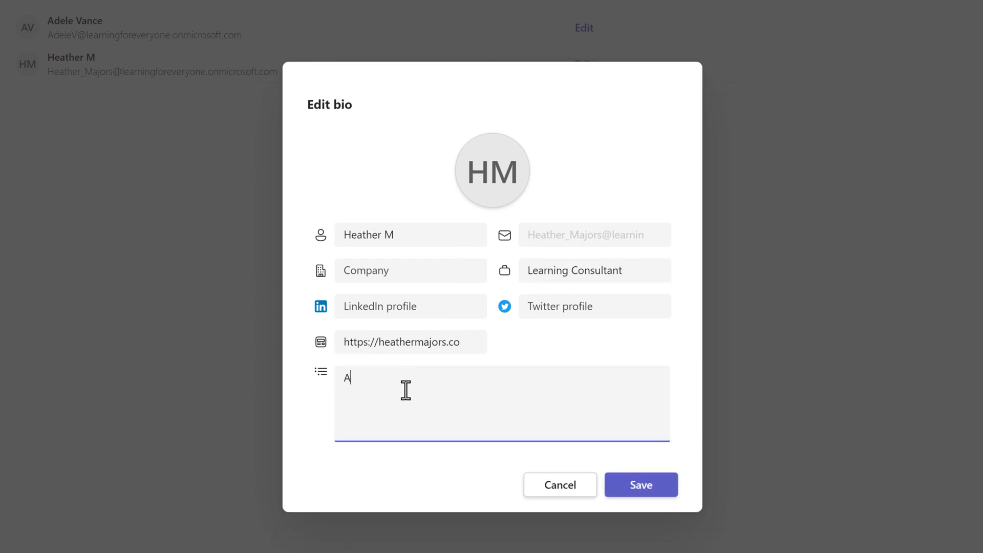
text(tructor who loves to help people learn about the tools they use at work.)
click(494, 177)
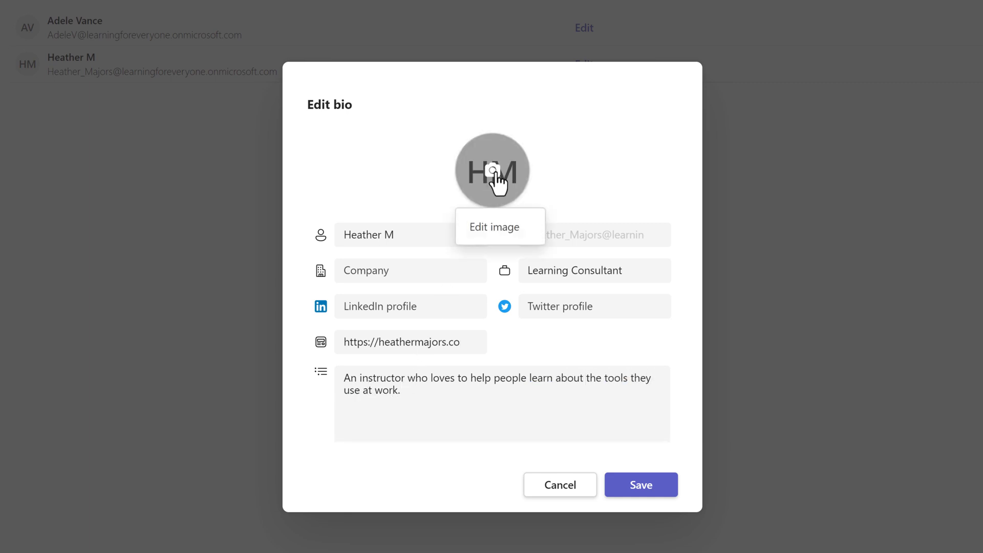
Step: Upload and crop a new profile photo for the second presenter, then save the bio
click(496, 227)
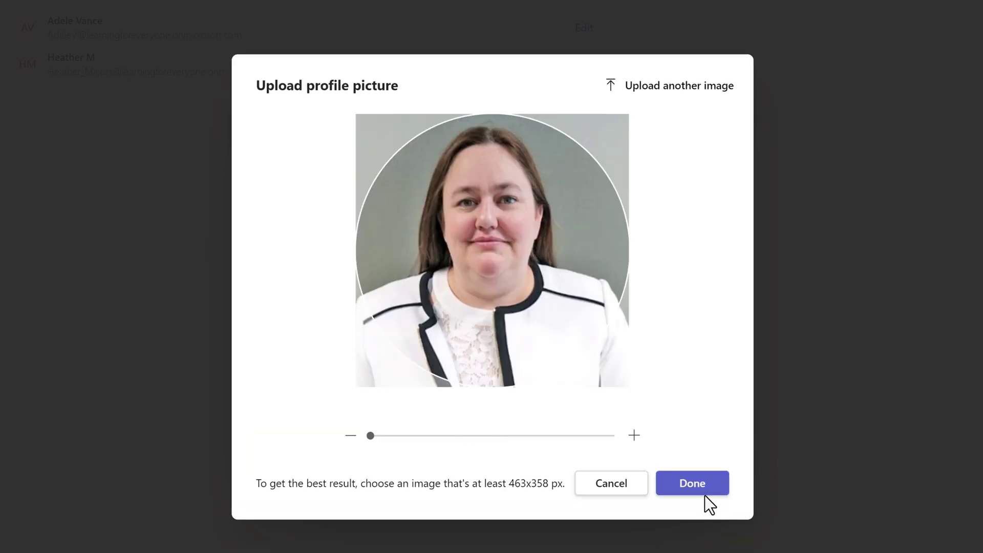
click(702, 489)
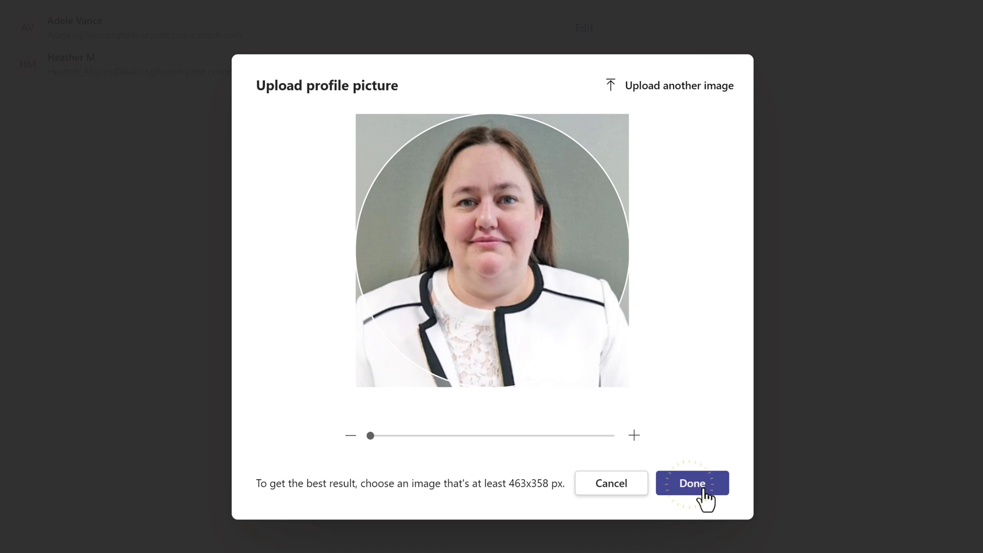
click(692, 484)
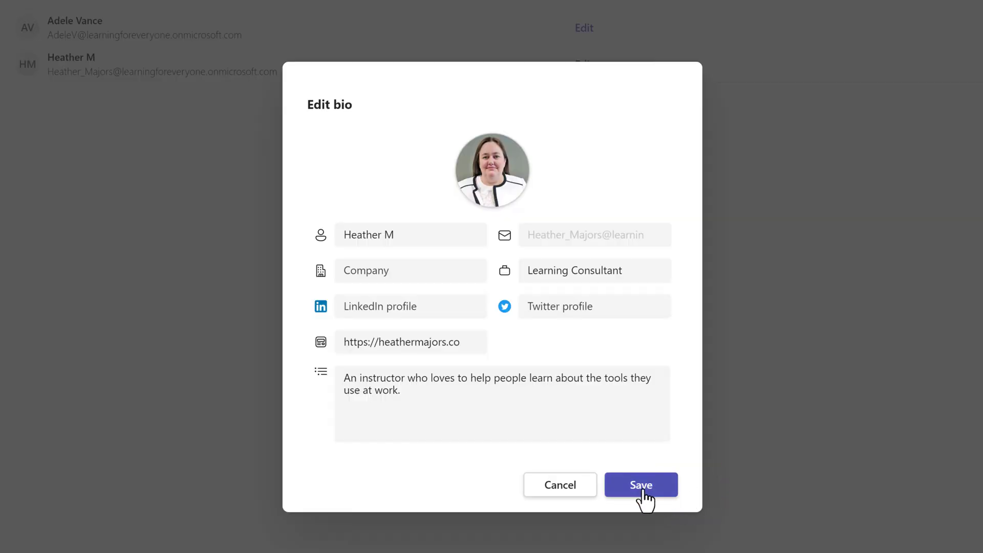
click(643, 493)
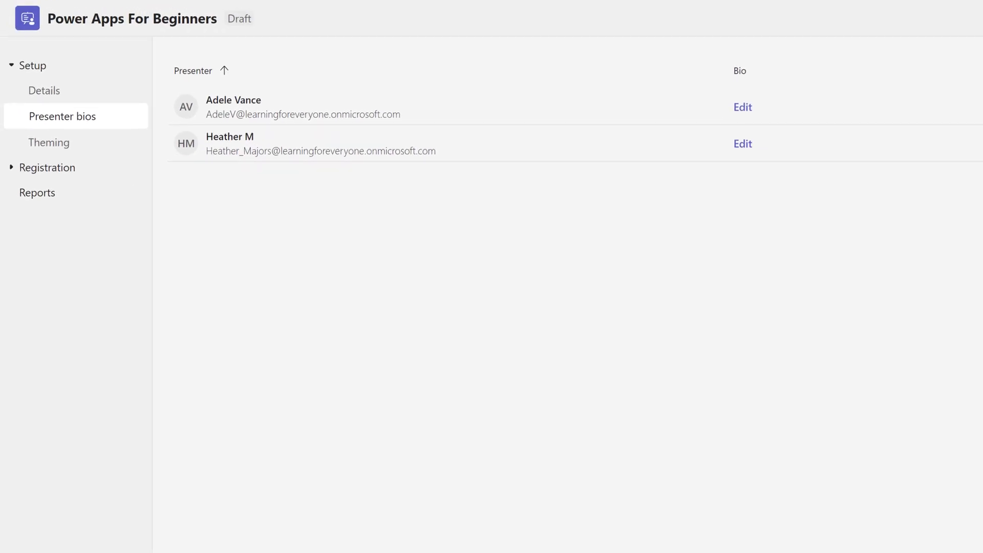
Step: On the Theming page, swap the banner for the New Teams Webinars image and save it
click(45, 154)
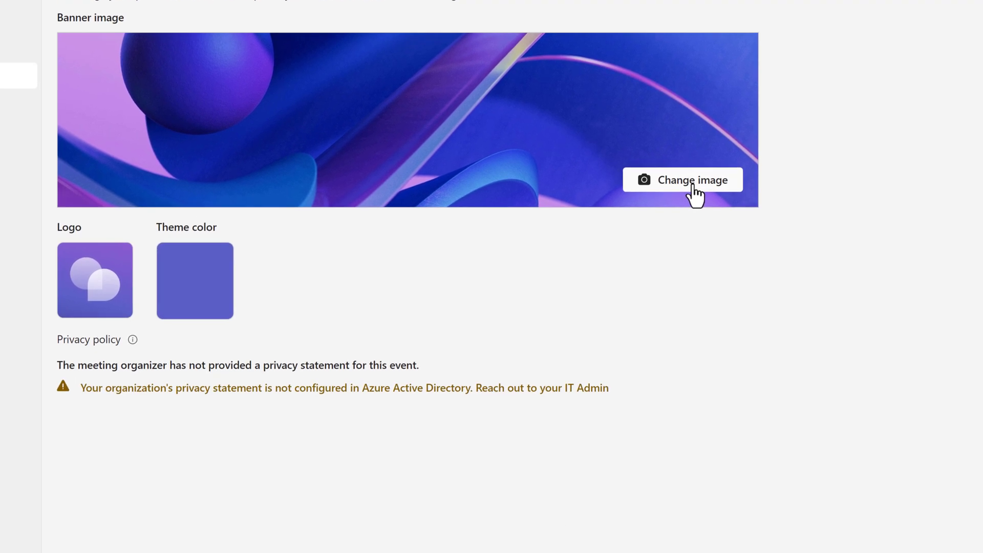
click(804, 251)
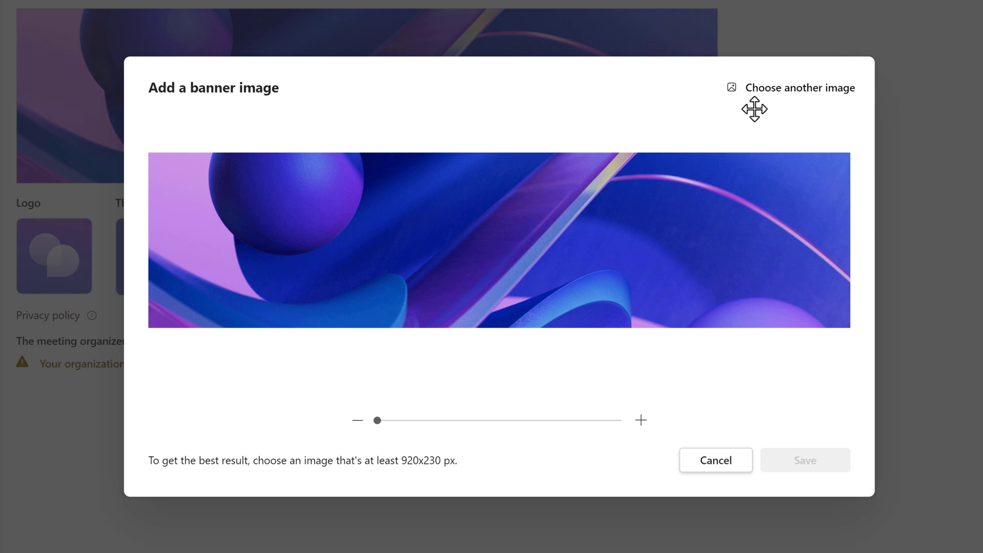
click(768, 91)
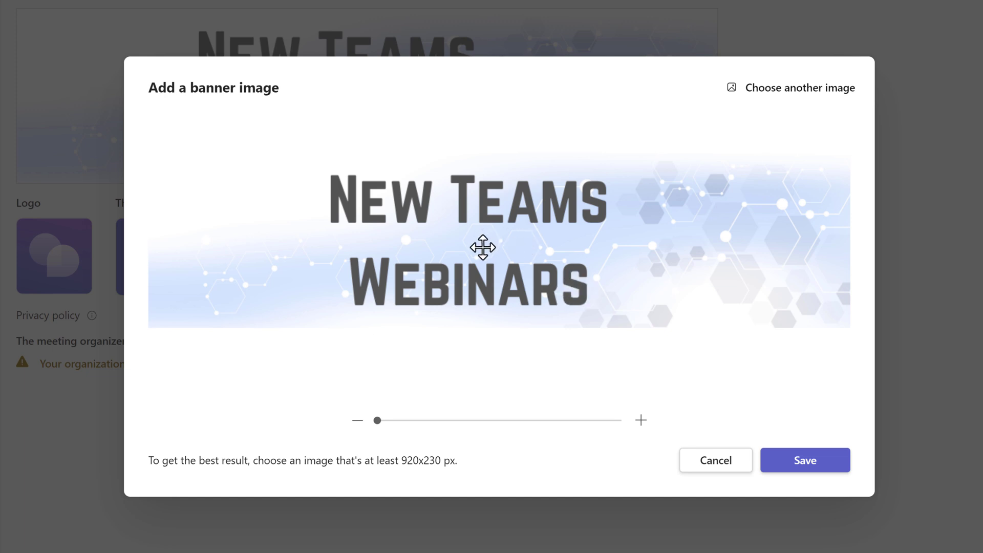
key(Return)
click(803, 463)
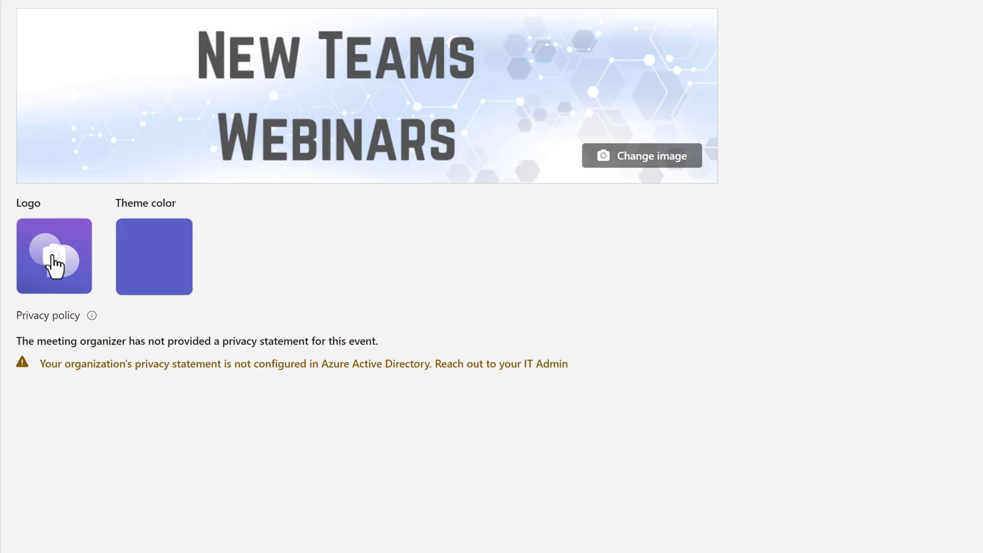
Step: Save the black-and-gold monogram as the webinar logo and pick the teal theme colour swatch
click(55, 268)
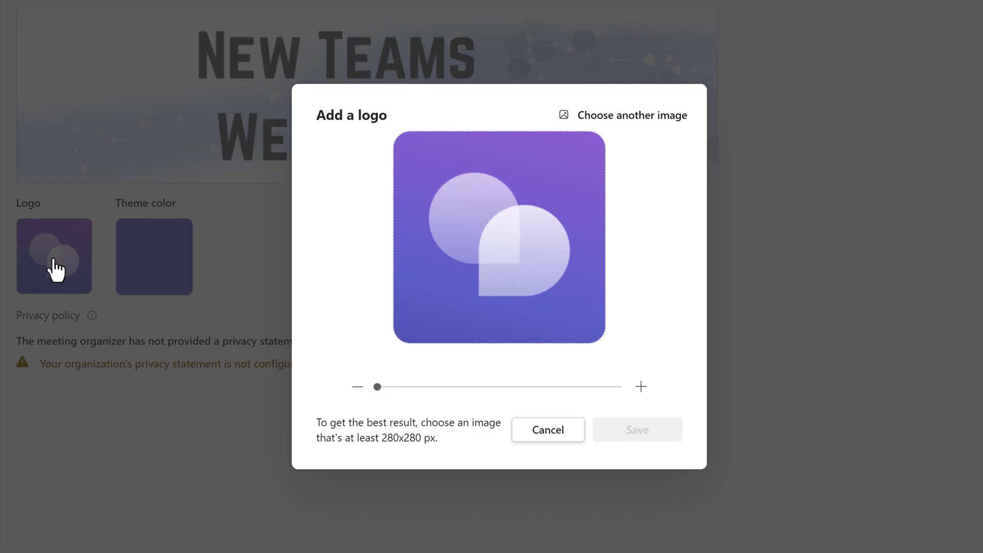
click(608, 123)
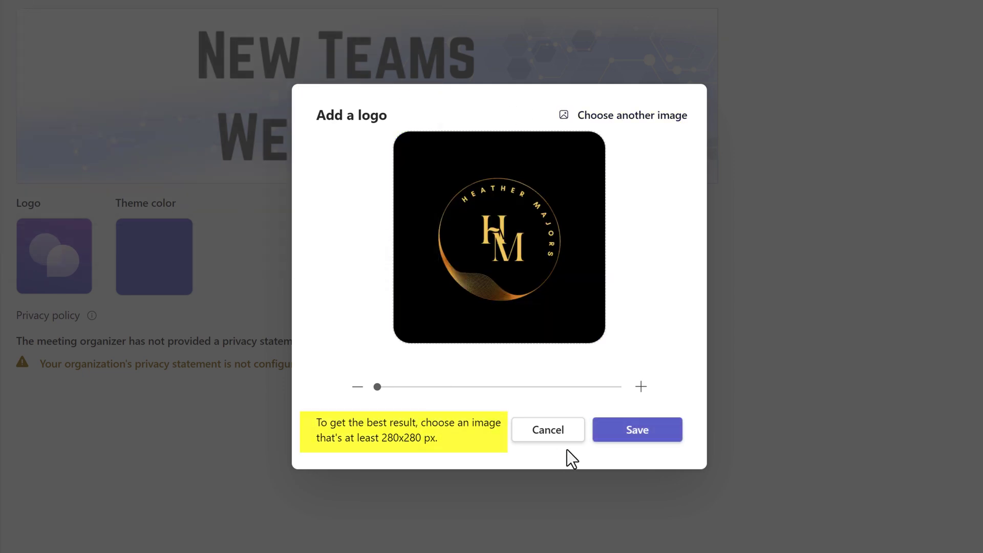
click(640, 434)
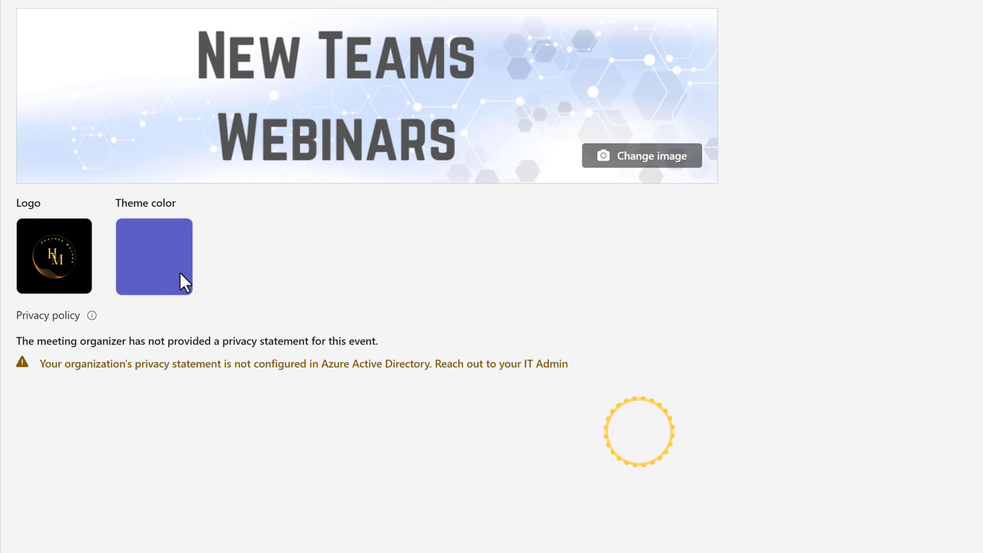
click(171, 276)
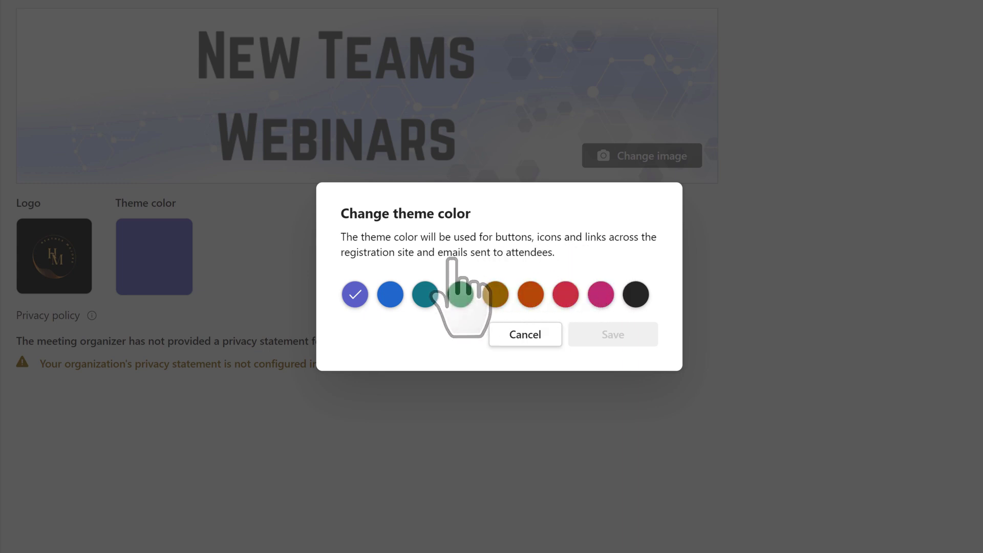
click(423, 296)
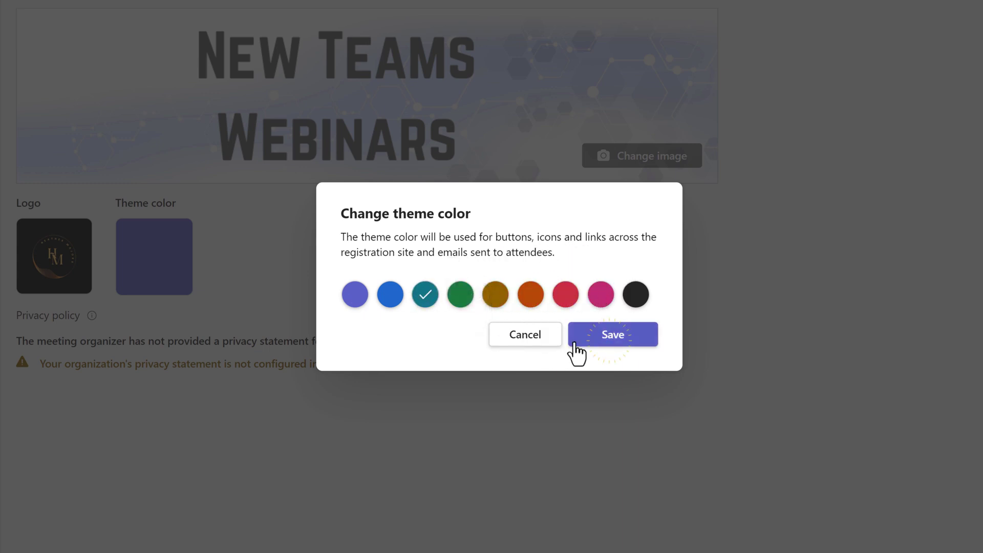
Step: Save teal in the Change theme color dialog so it replaces purple
click(600, 339)
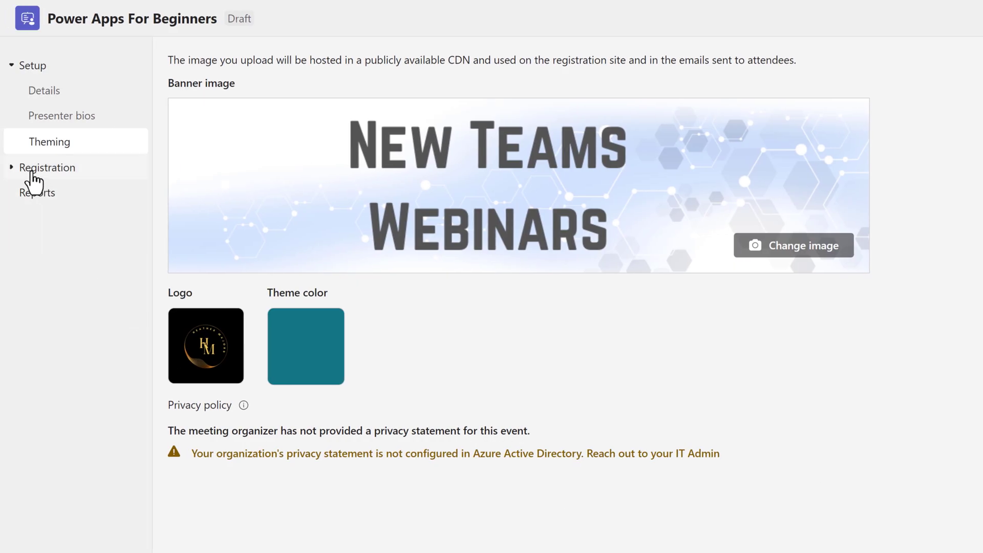
Step: In Registration > Configuration, replace the Capacity value 1000 with 50
click(33, 182)
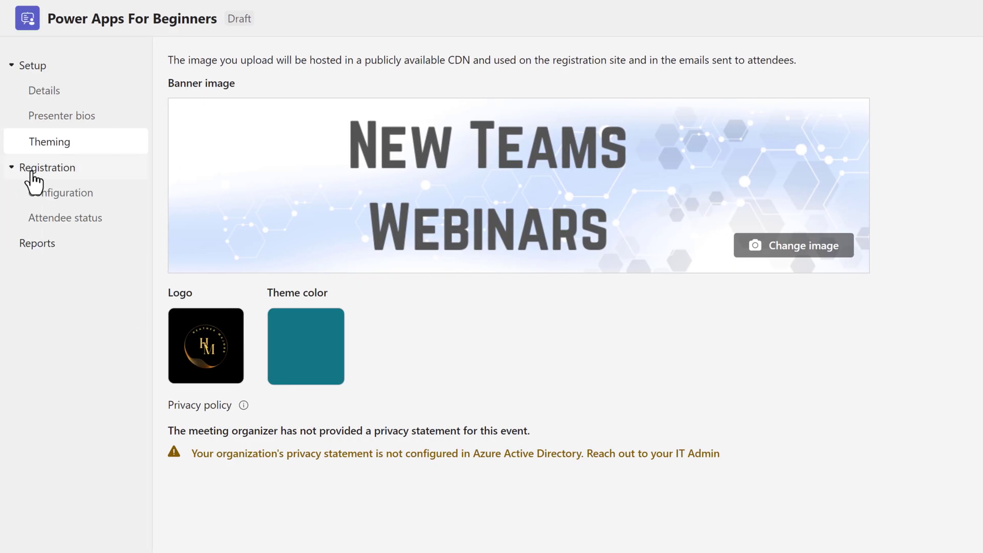
click(62, 196)
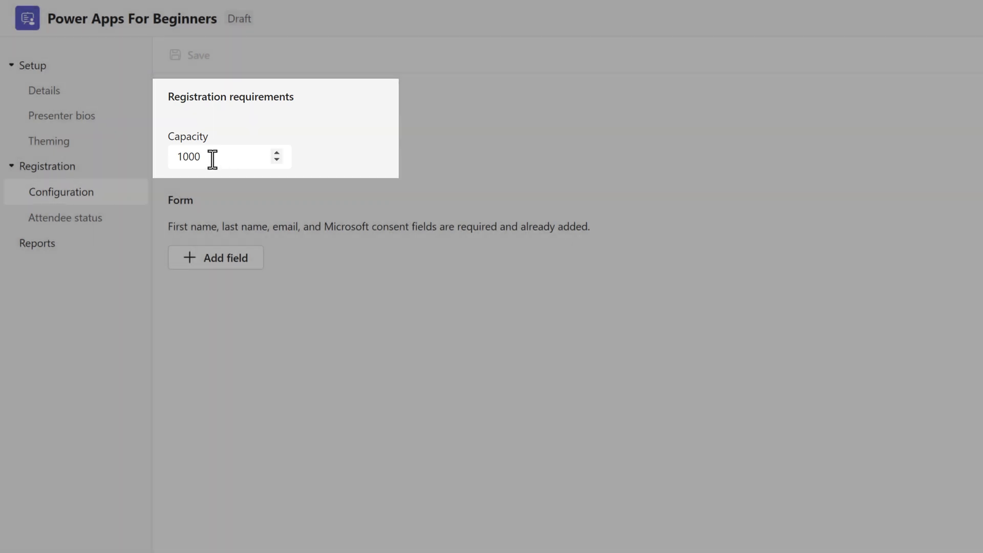
click(202, 159)
drag(202, 159, 166, 163)
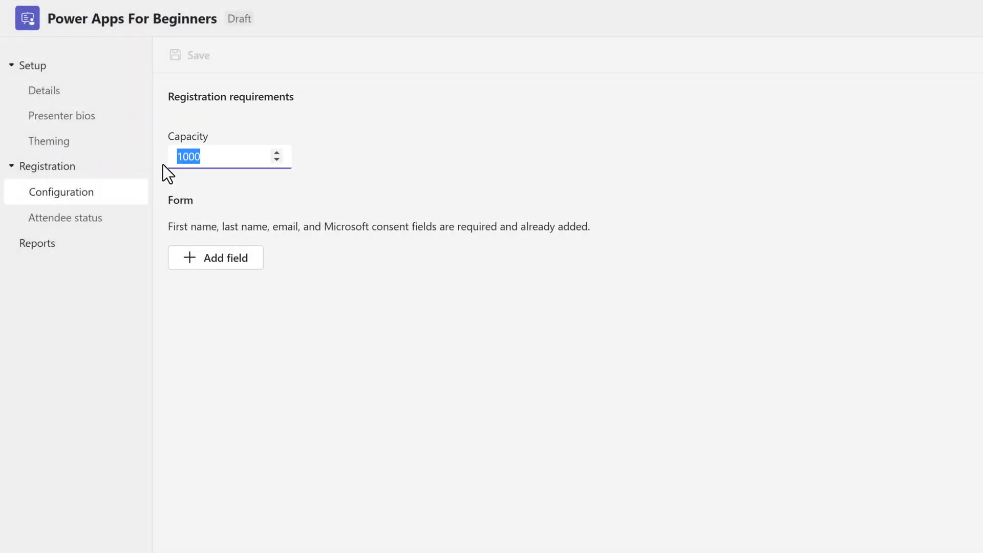
text(50)
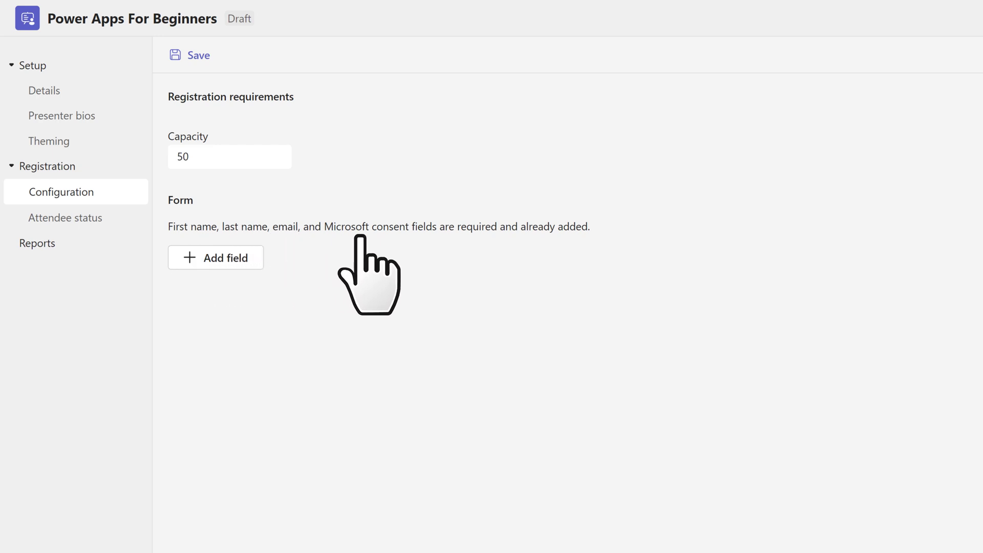
Step: Add a required Yes/No checkbox saying the webinar won't be added to calendars automatically, and save the form
click(227, 267)
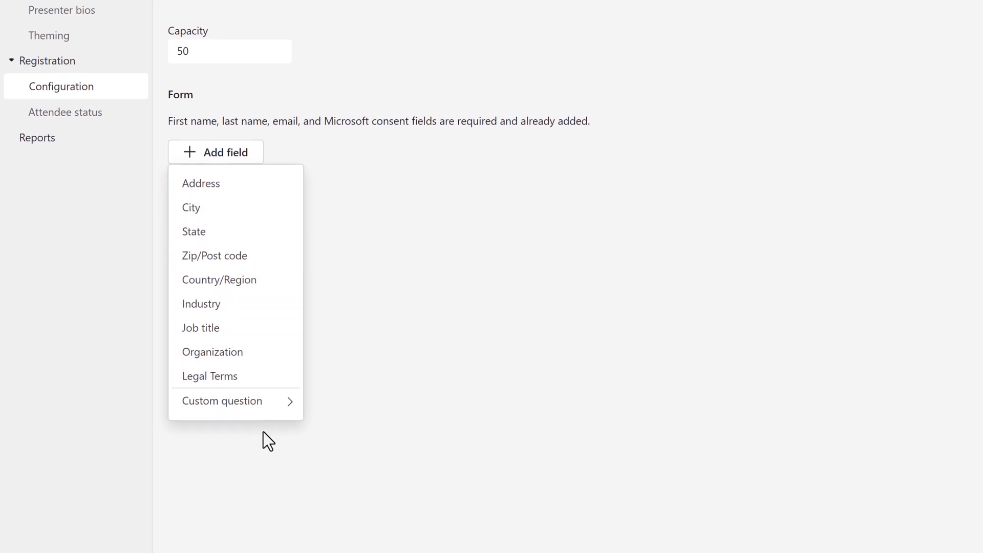
click(276, 358)
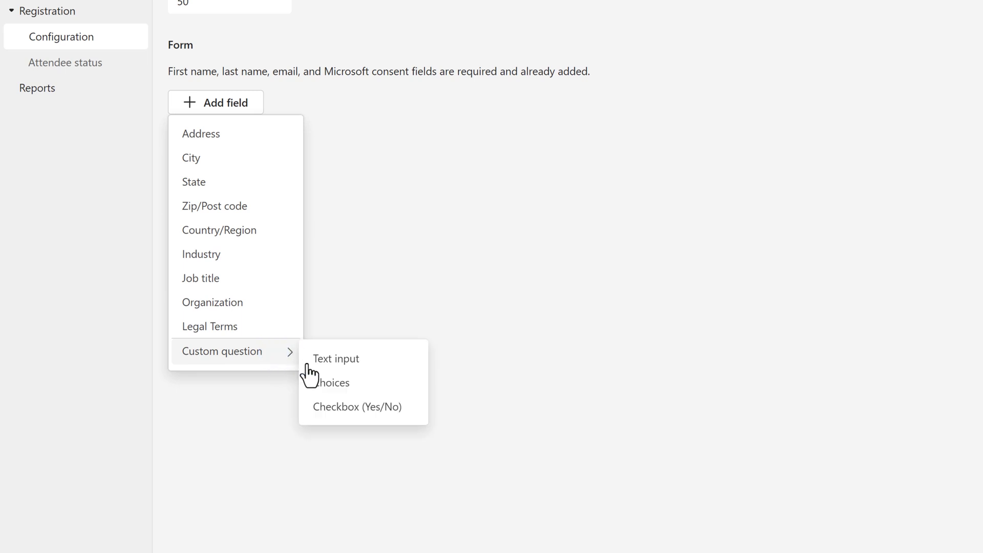
click(336, 409)
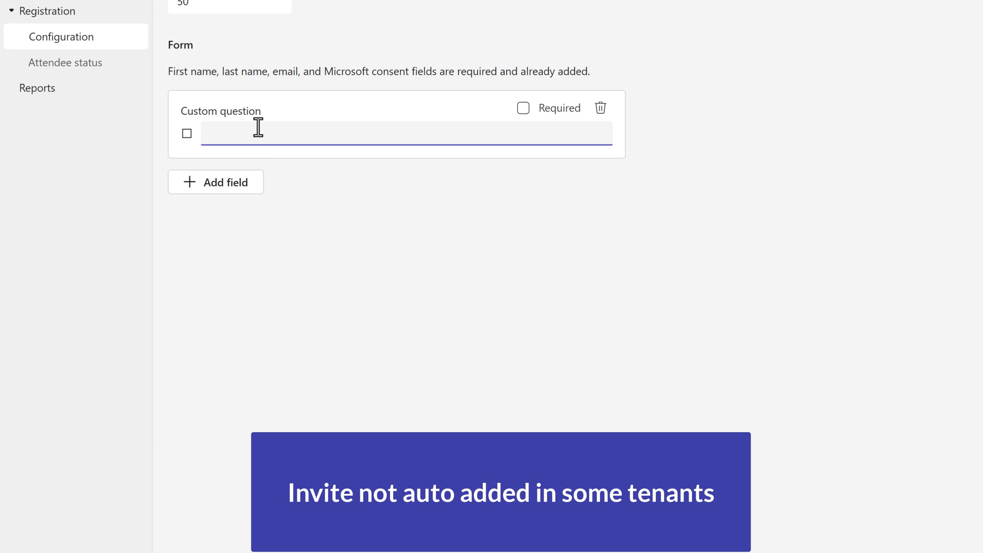
text(This webinar )
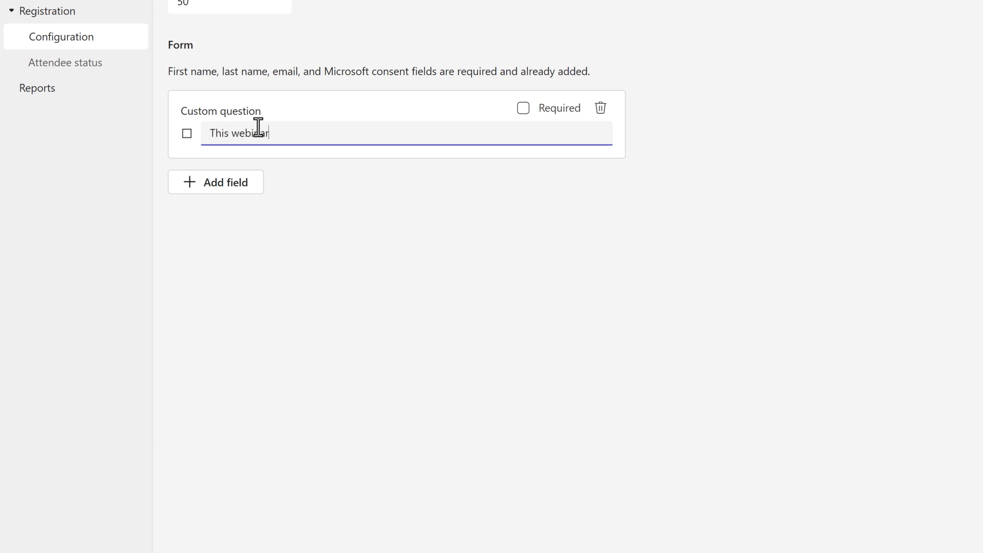
text(will not automaticall)
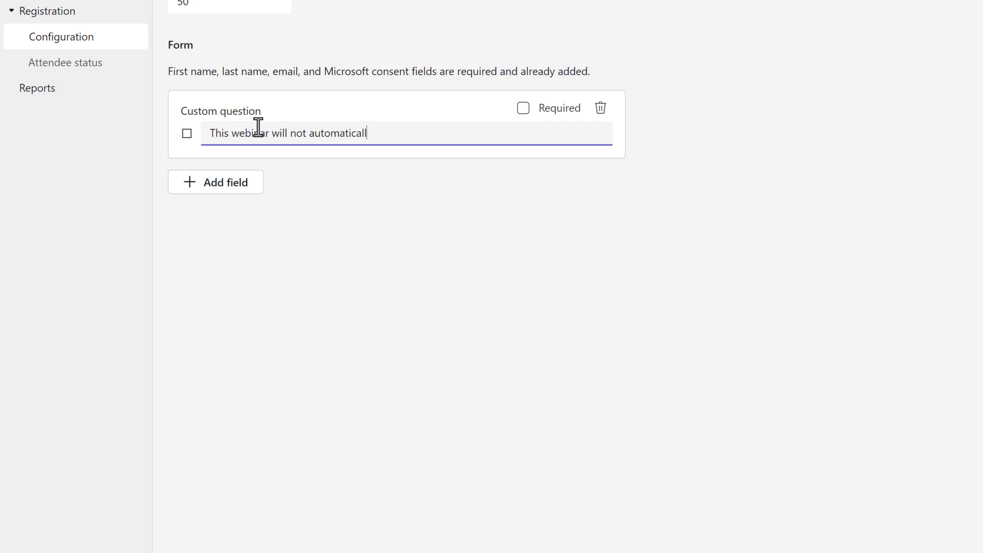
text(y be added to your calendar. Please manually a)
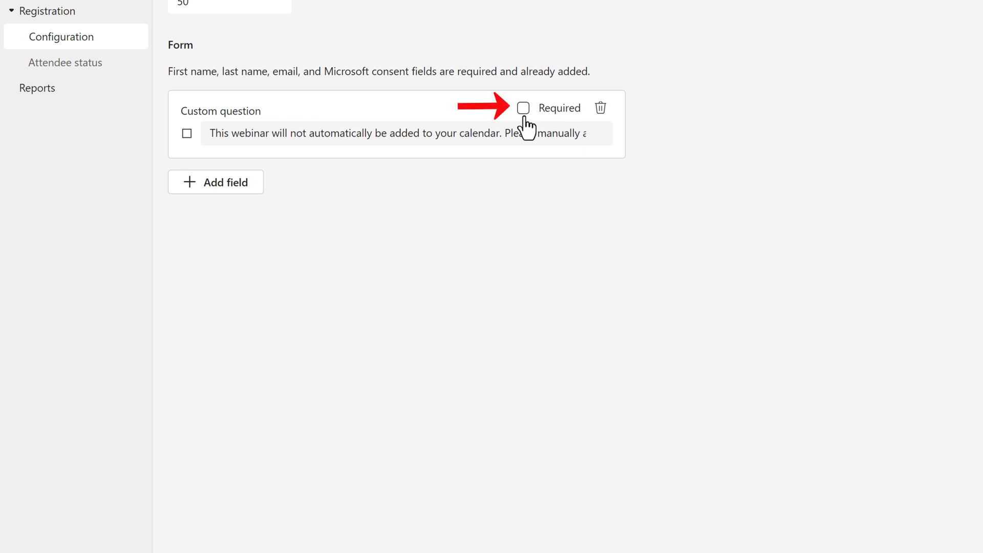
click(524, 114)
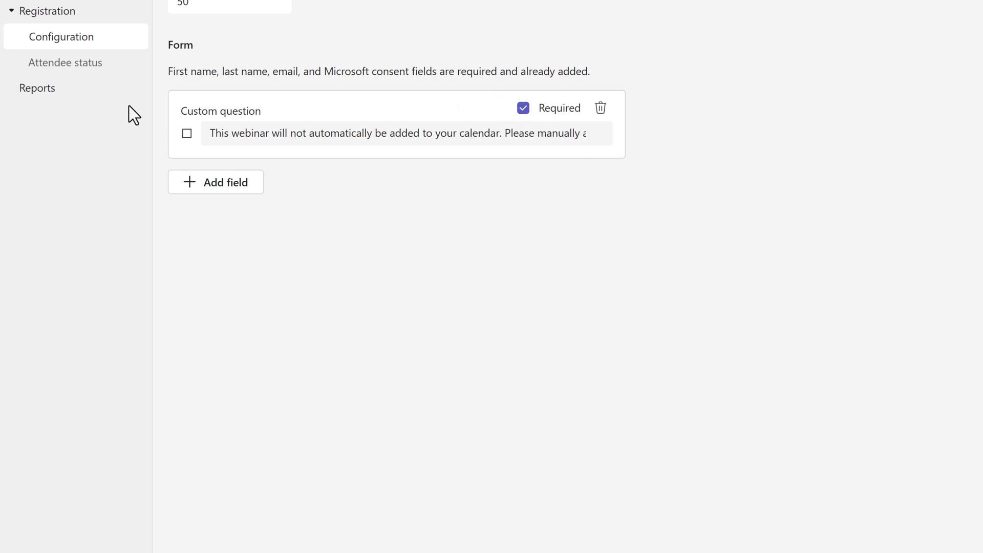
click(89, 81)
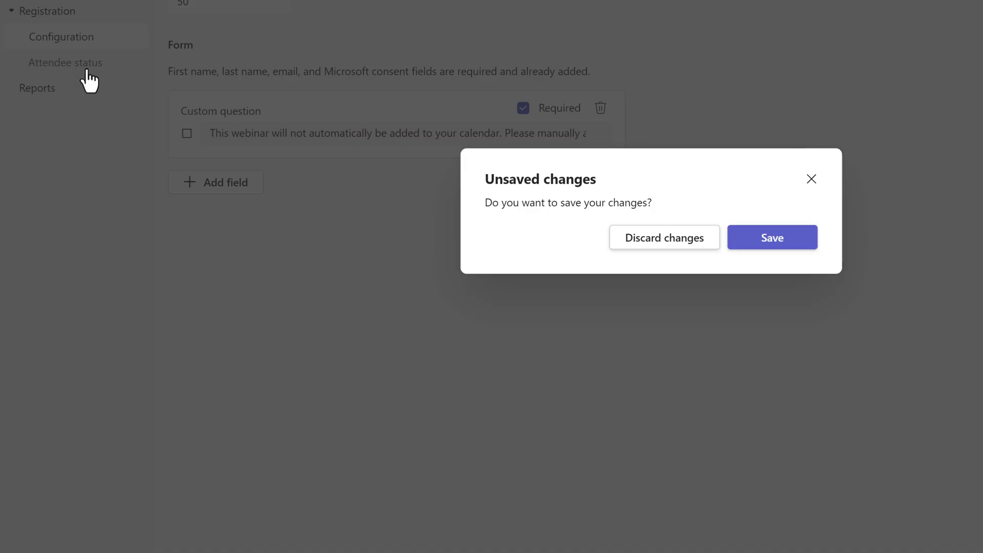
click(795, 238)
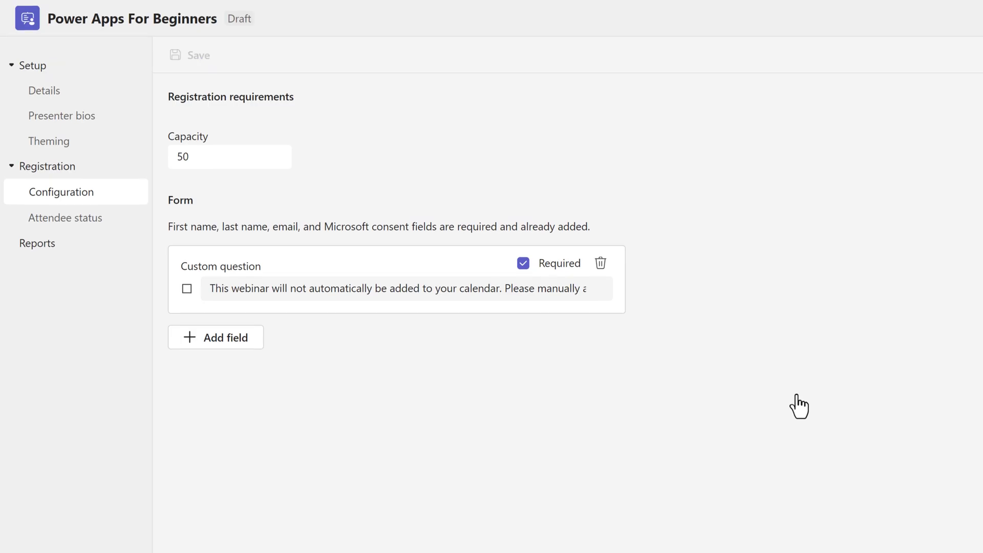
Step: Check attendee status and reports, publish the registration site, and copy its share link
click(79, 220)
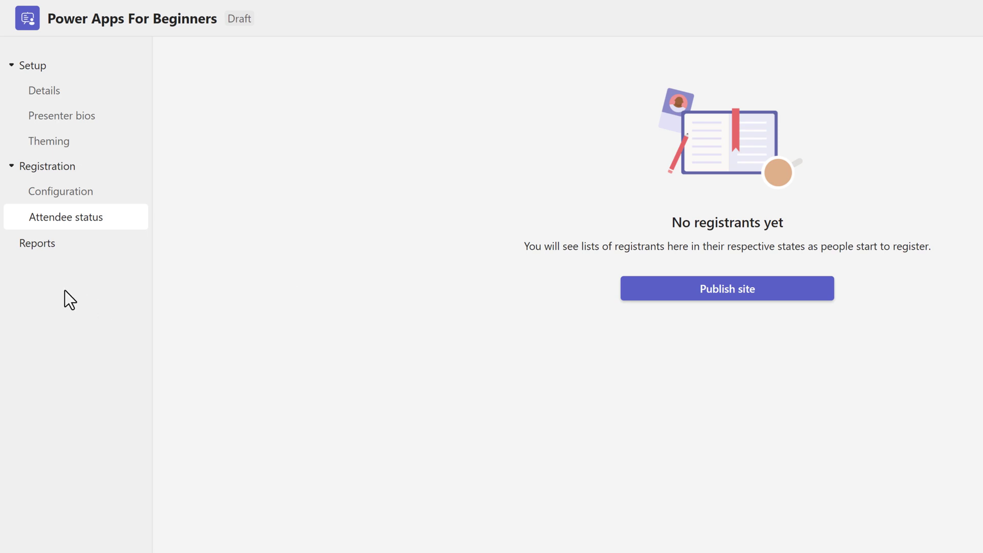
click(41, 250)
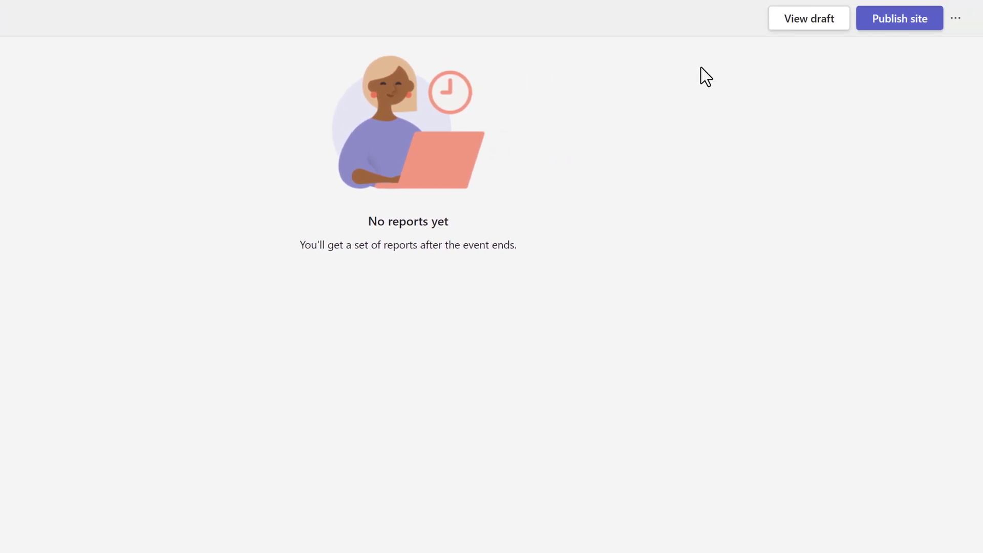
click(914, 25)
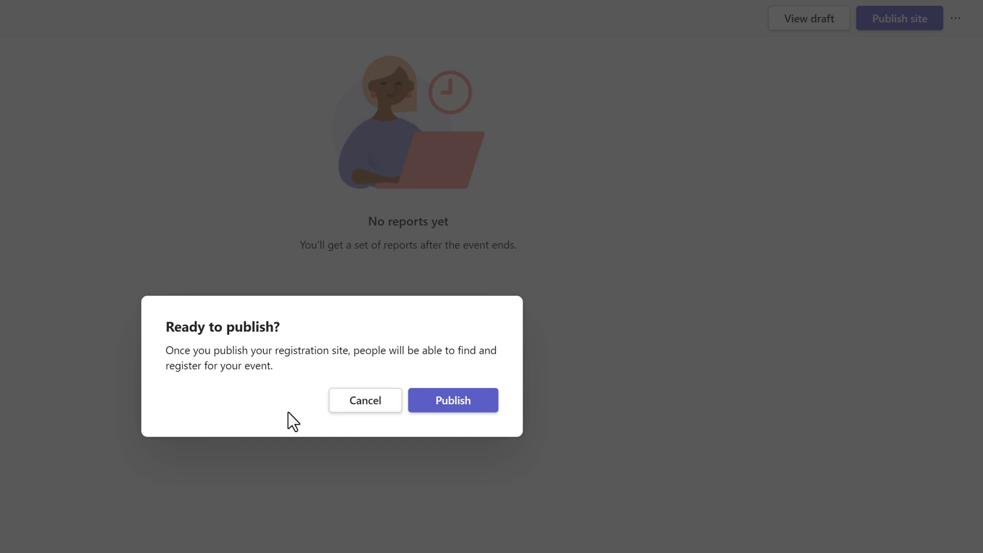
click(466, 405)
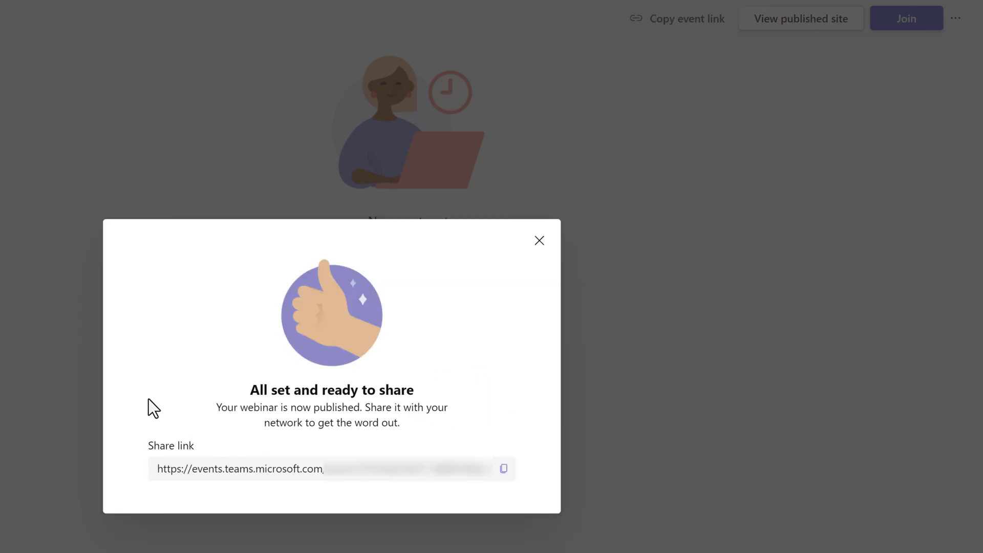
click(503, 469)
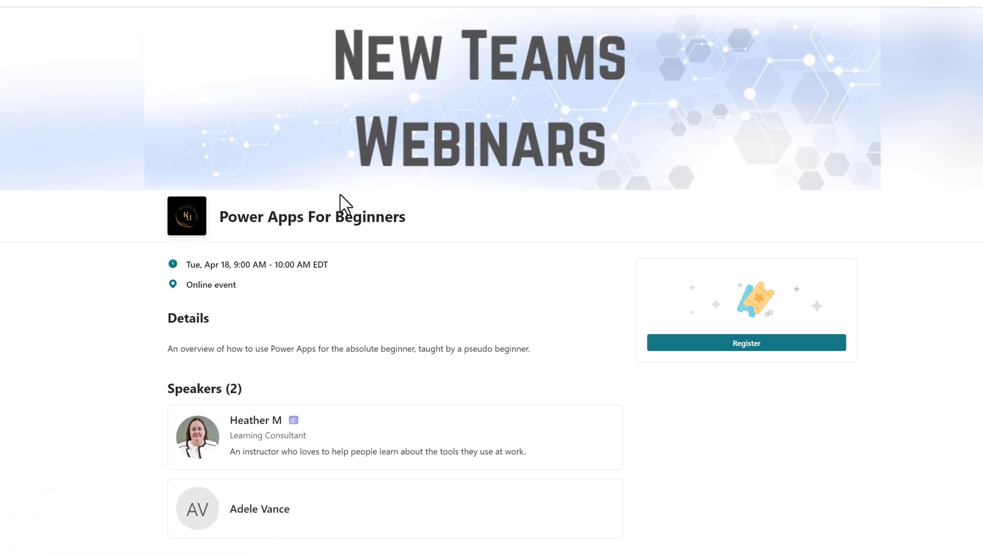
Step: Register for Power Apps For Beginners, ticking the calendar notice and Terms and Conditions boxes
click(738, 344)
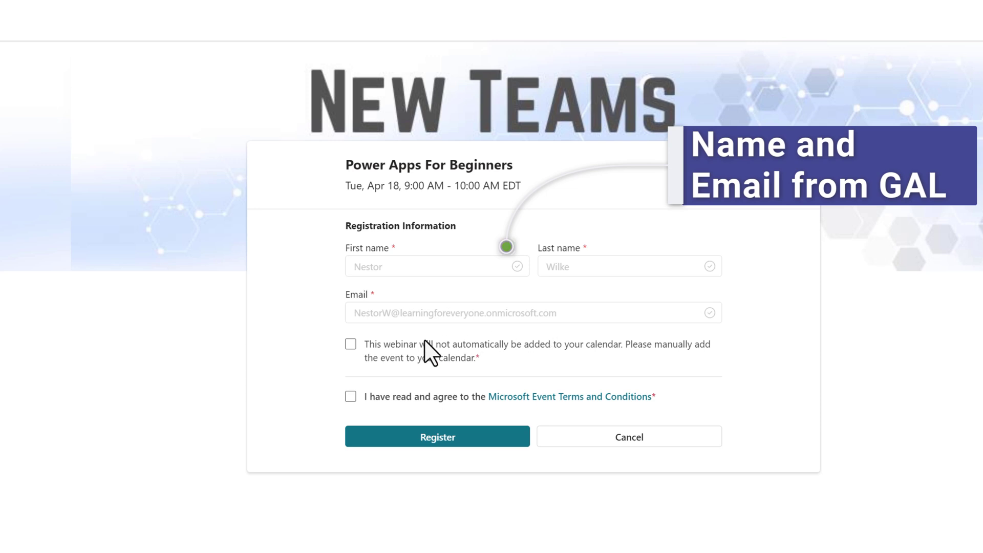
click(351, 346)
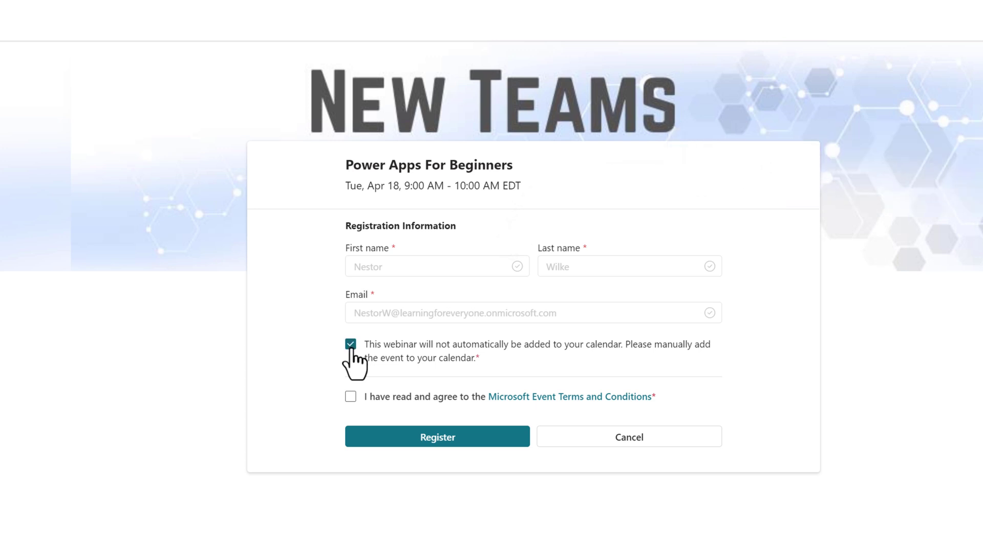
click(350, 397)
click(469, 443)
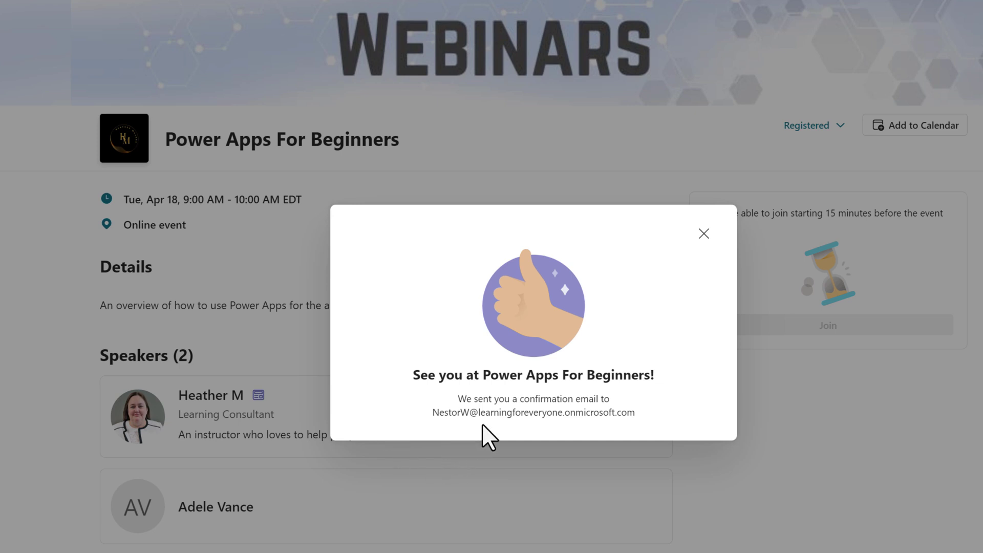
Step: Close the registration confirmation and view the Registered options without cancelling
click(704, 235)
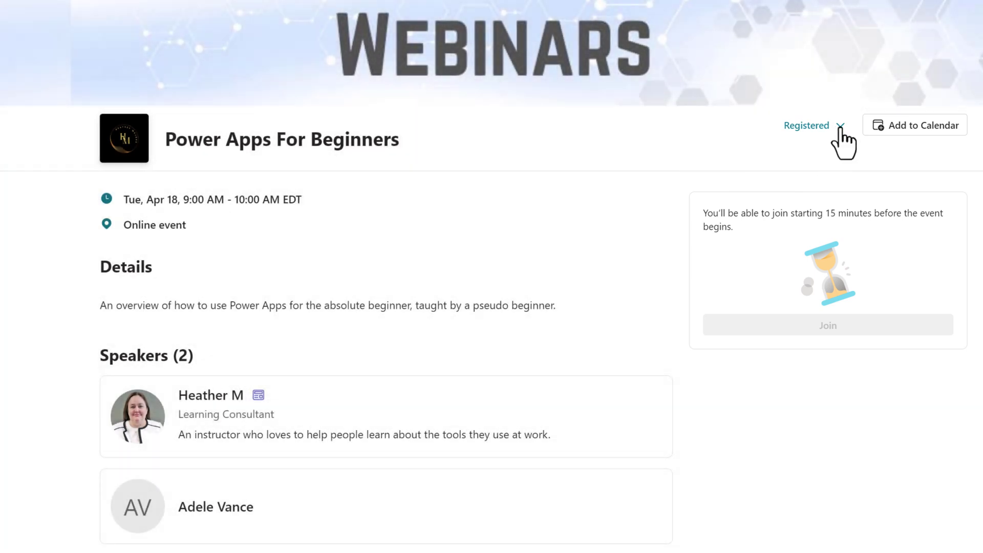
click(840, 126)
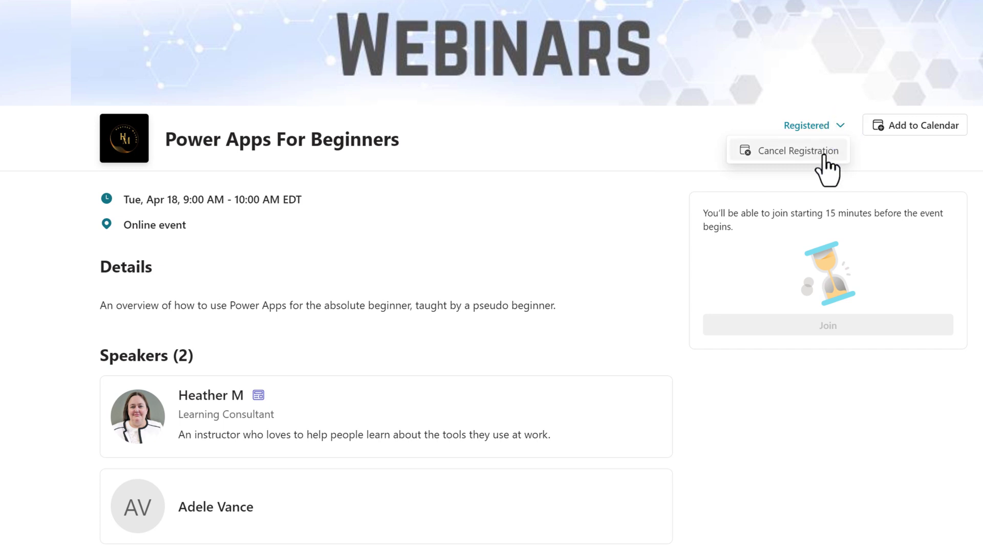
click(907, 146)
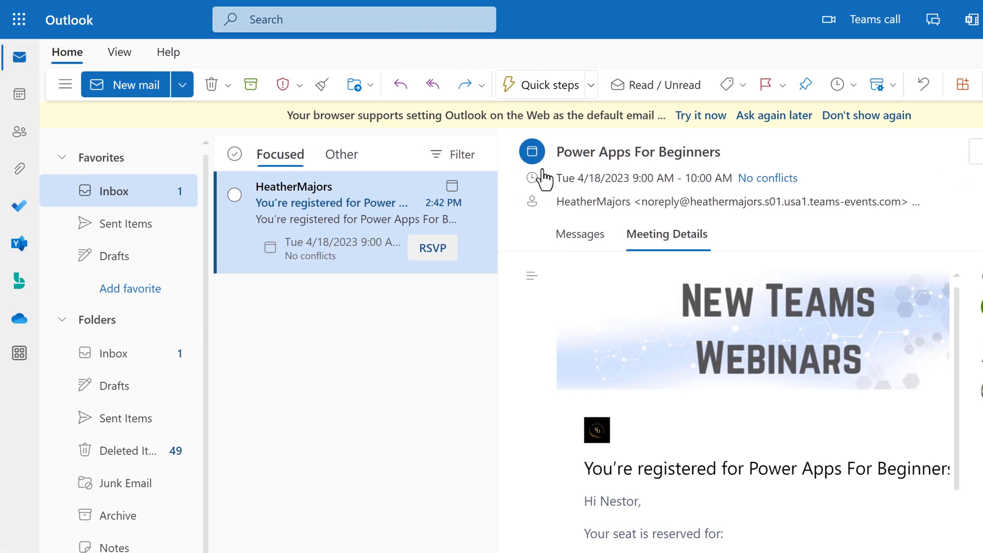
click(340, 242)
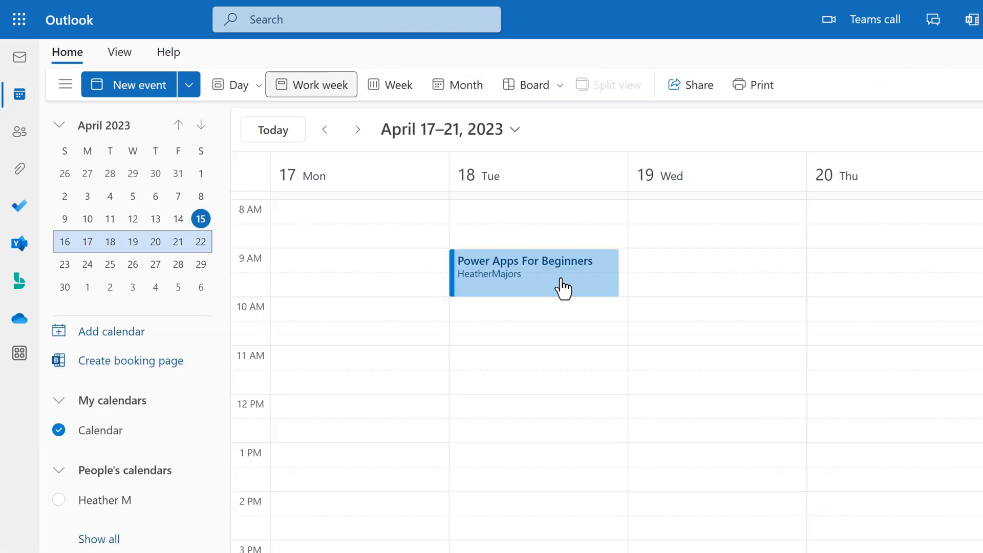
click(563, 288)
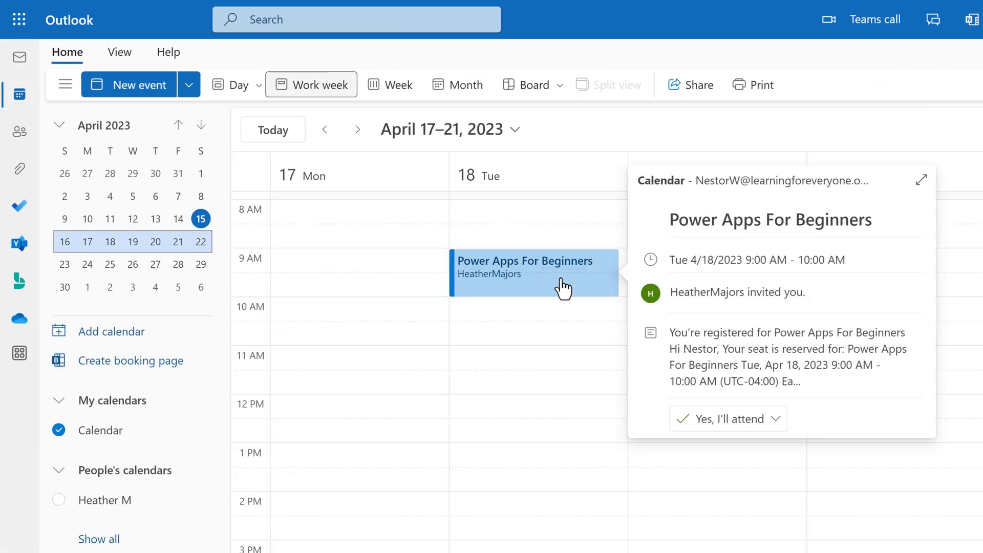
double_click(563, 288)
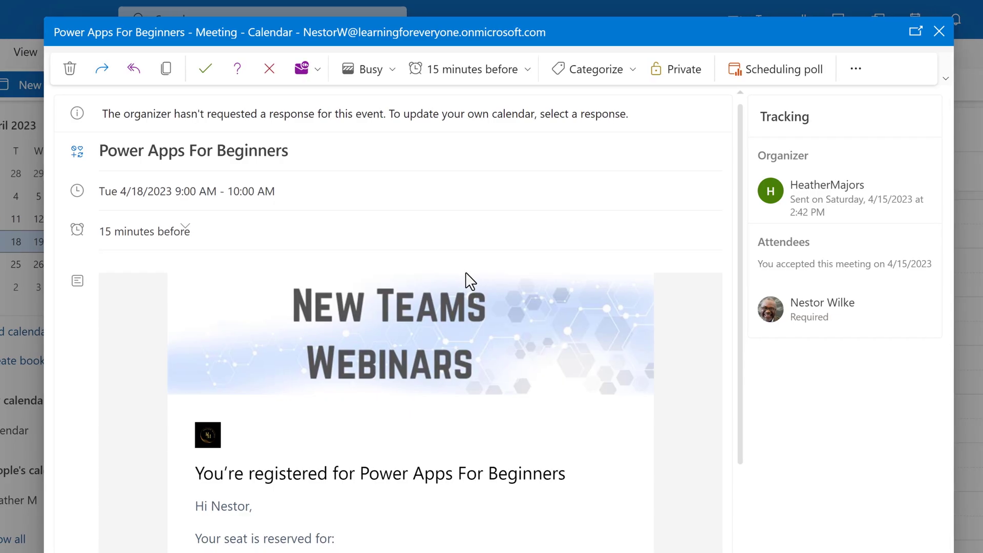
scroll(315, 436, down, 1)
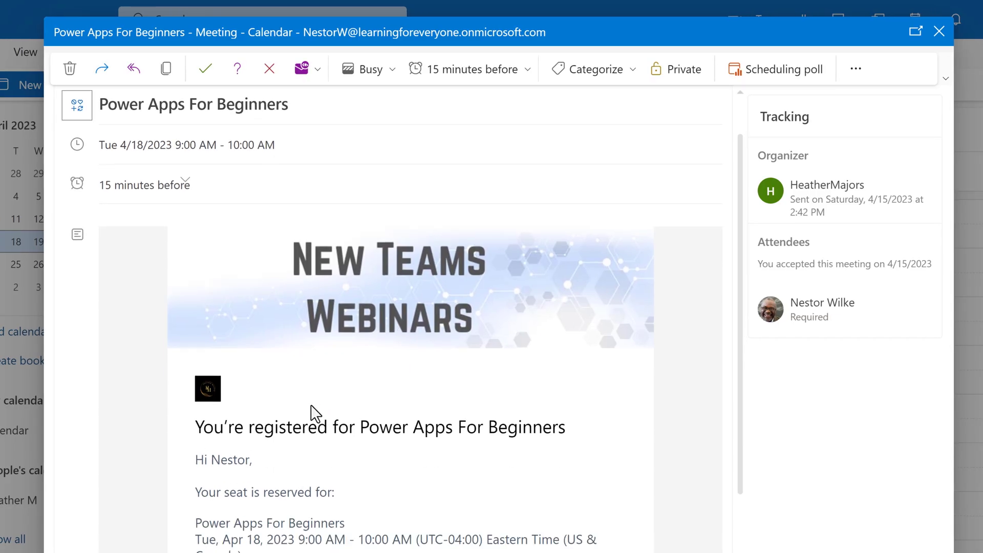
scroll(285, 333, down, 2)
scroll(286, 341, up, 2)
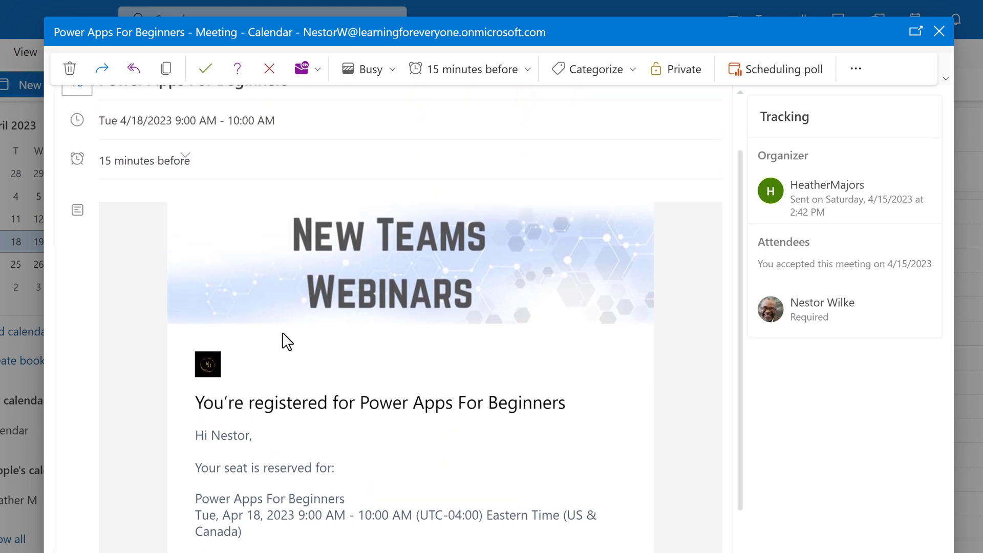
scroll(287, 340, down, 3)
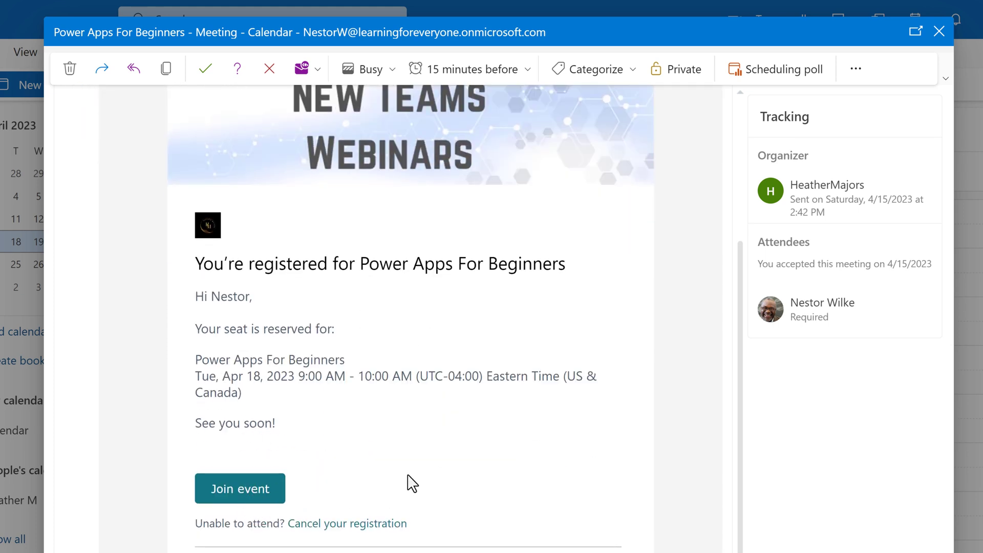
click(939, 32)
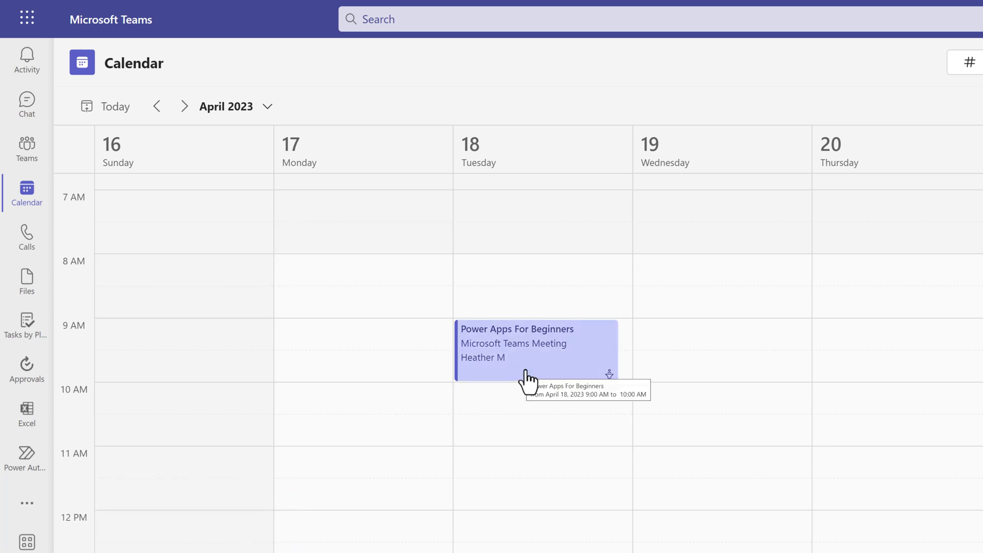
Step: Open the Power Apps For Beginners event, check its attendance figures, then return to its Details page
double_click(559, 358)
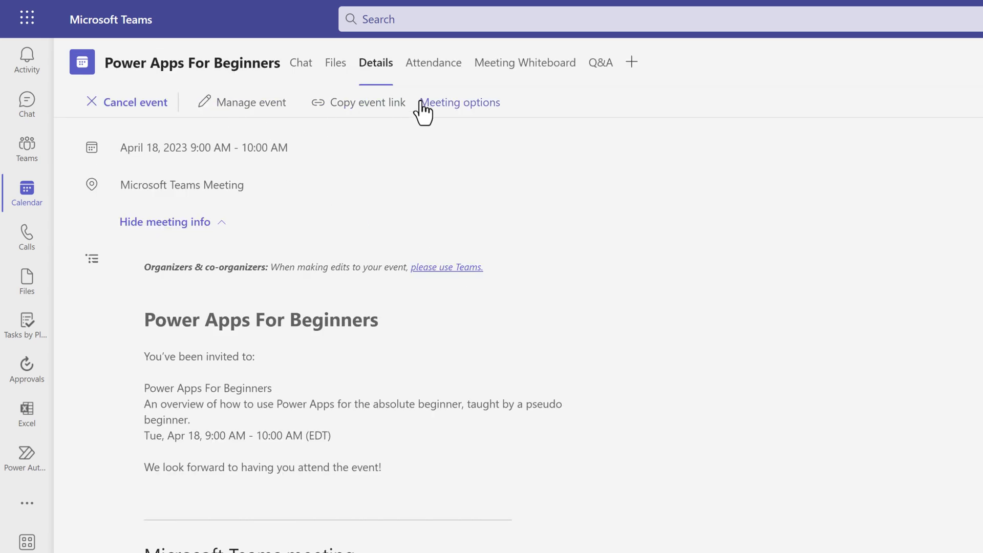
click(437, 65)
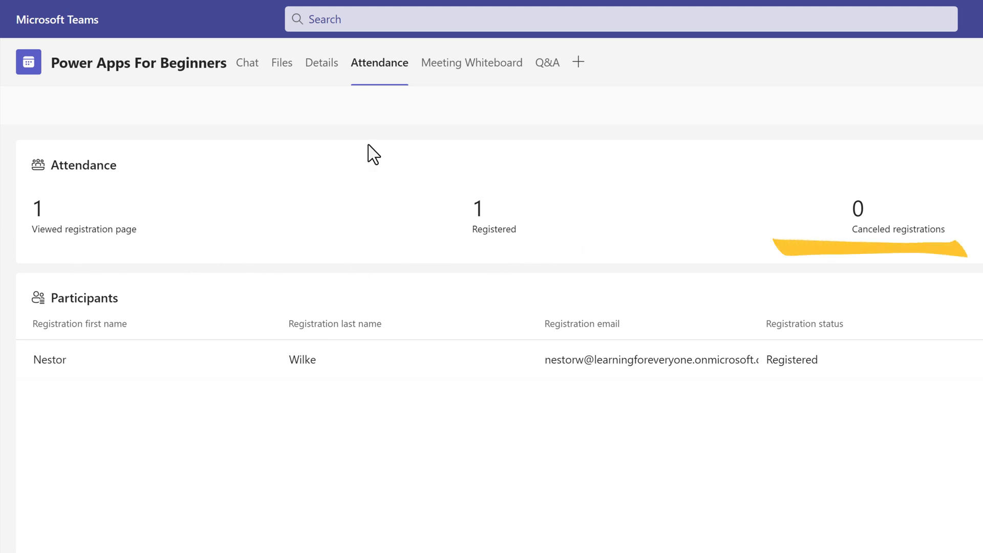
click(318, 67)
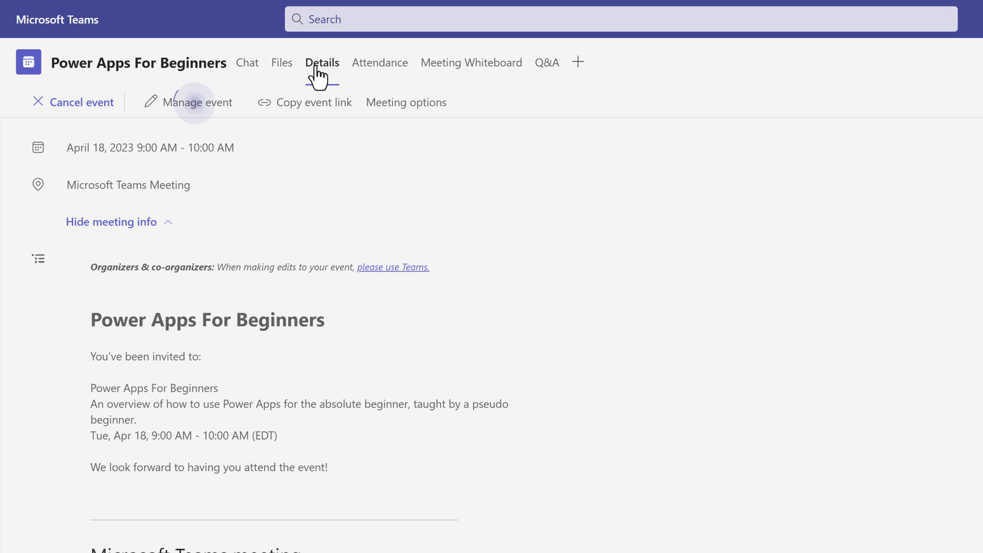
Step: Remove the webinar's second presenter, review Attendee status, save and send updates, then open the published webinar site
click(198, 105)
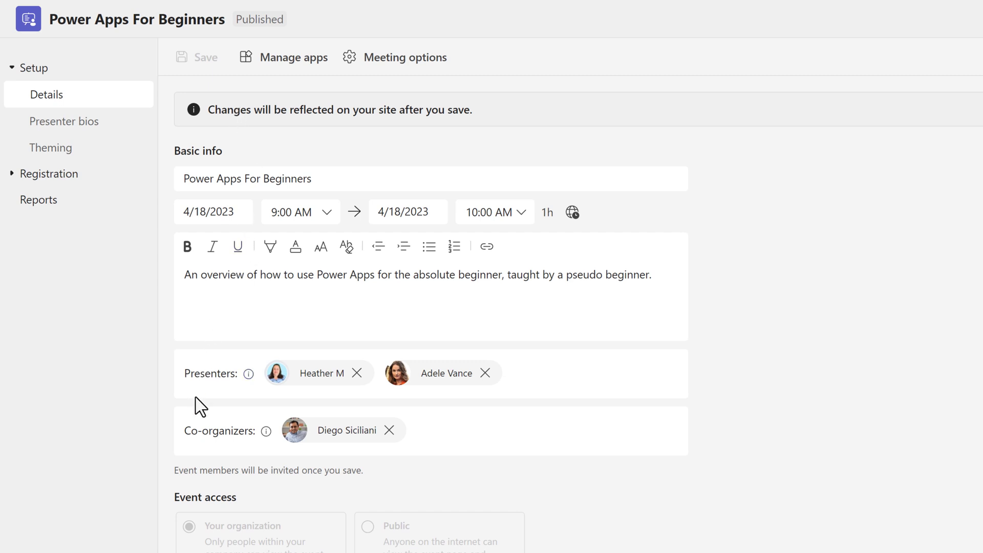
click(485, 374)
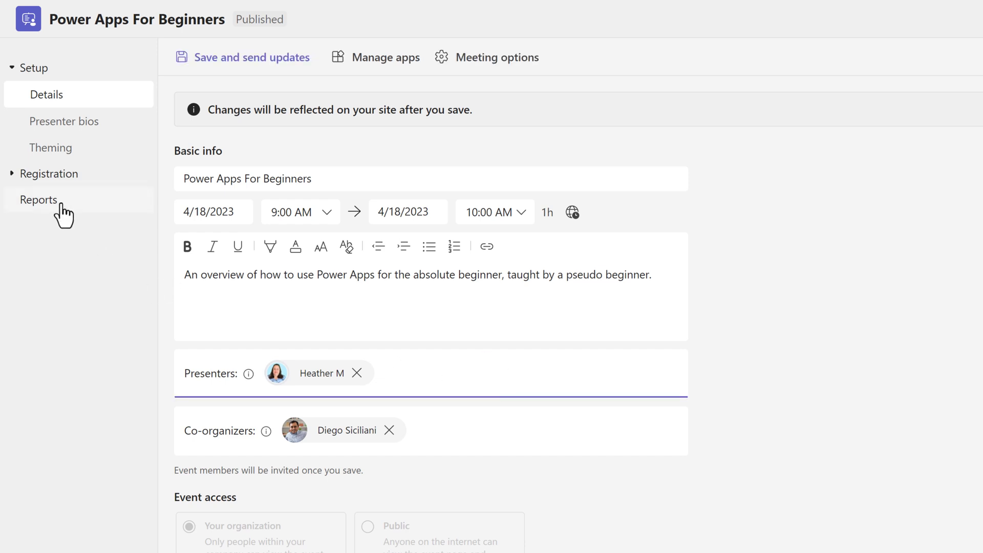
click(11, 174)
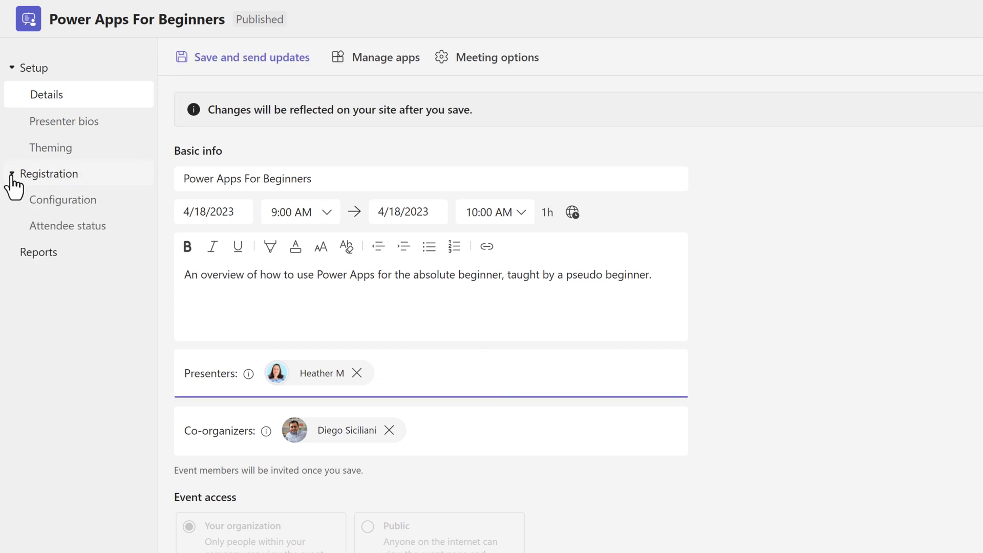
click(62, 225)
click(733, 418)
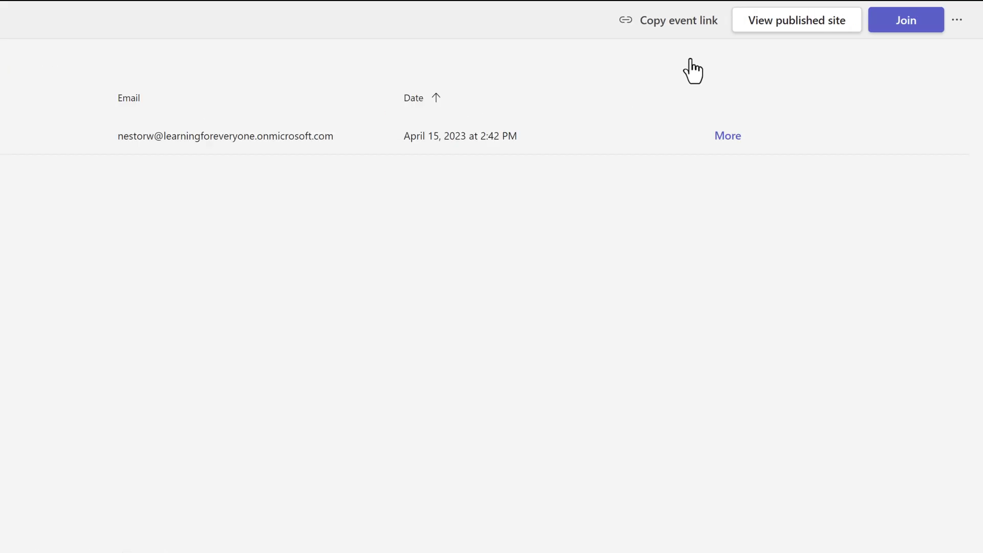
click(799, 23)
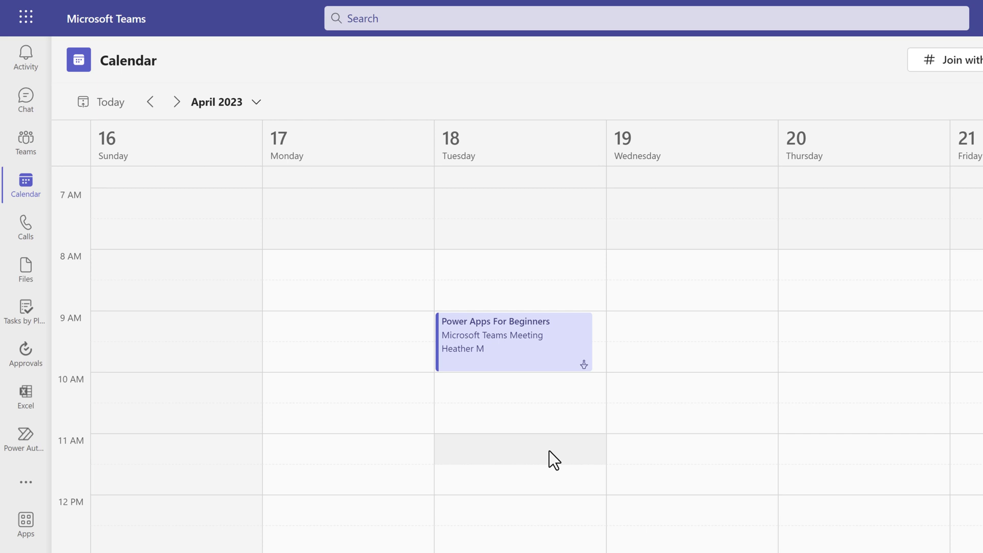
Step: Create a meeting for Tuesday April 18, 11 AM–12 PM, requiring registration for org members and guests
drag(549, 451, 550, 467)
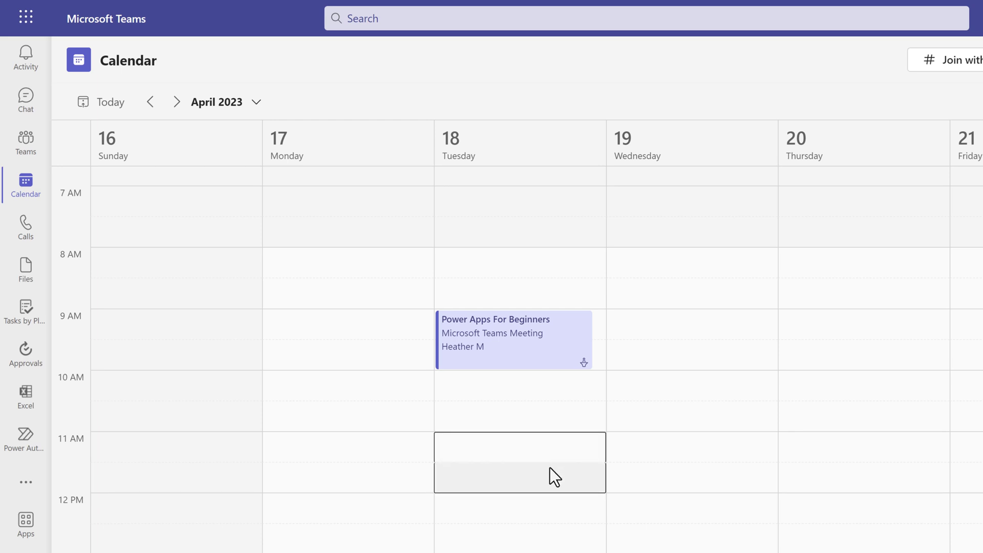
double_click(549, 468)
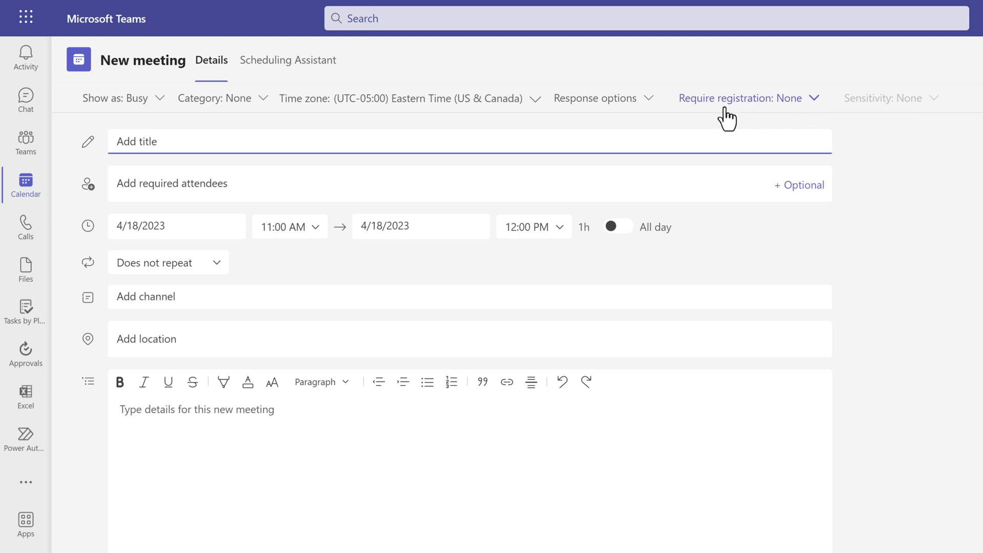
click(814, 98)
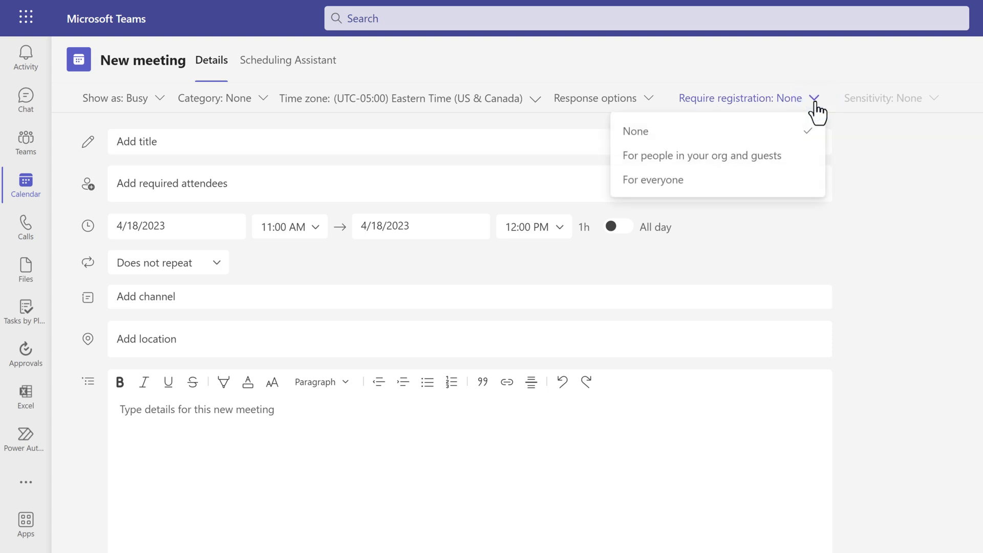
click(753, 156)
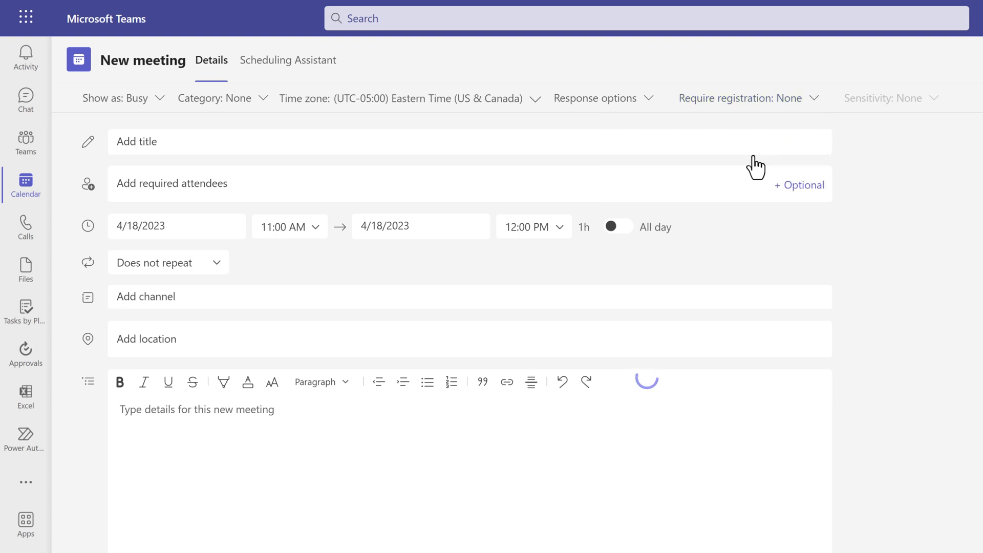